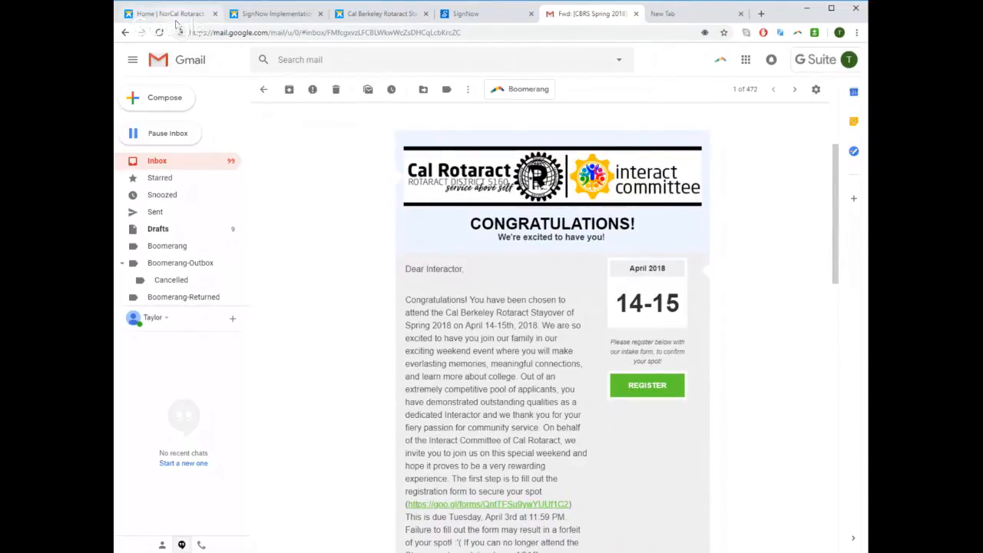
left_click(175, 18)
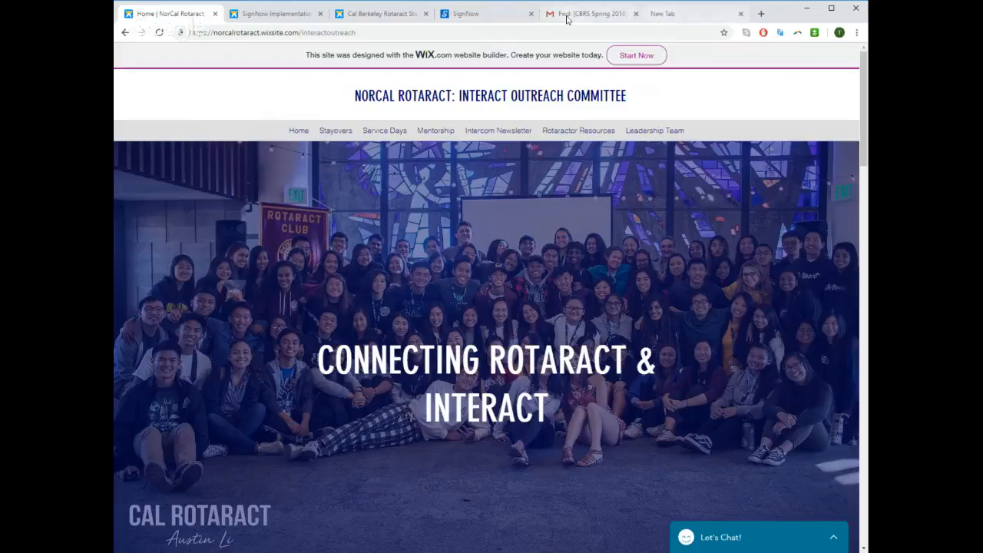
left_click(673, 15)
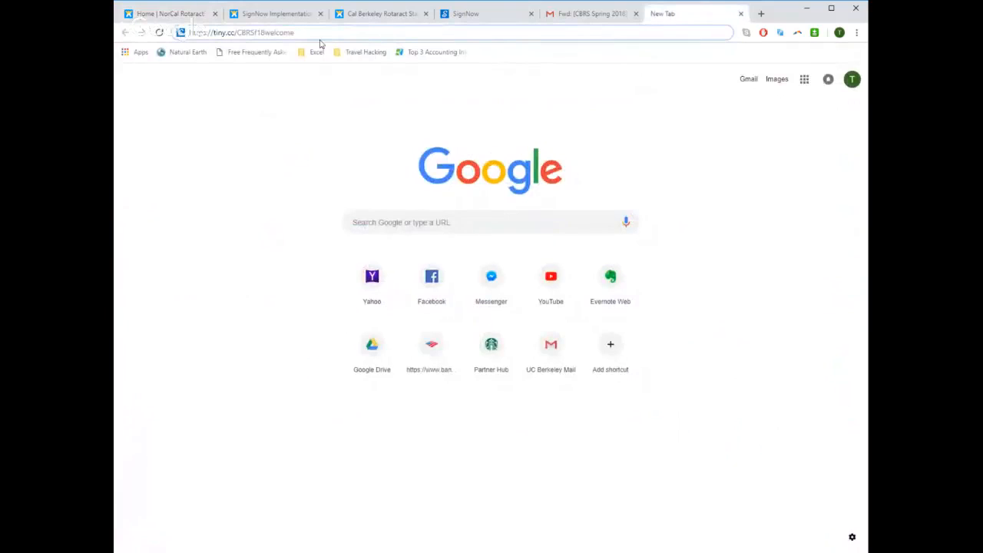
key("Return")
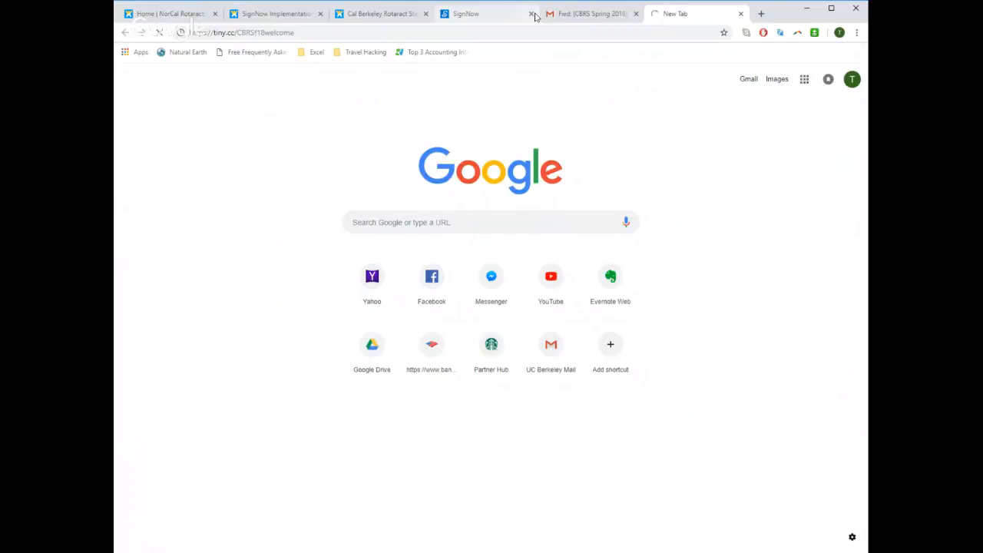
left_click(461, 15)
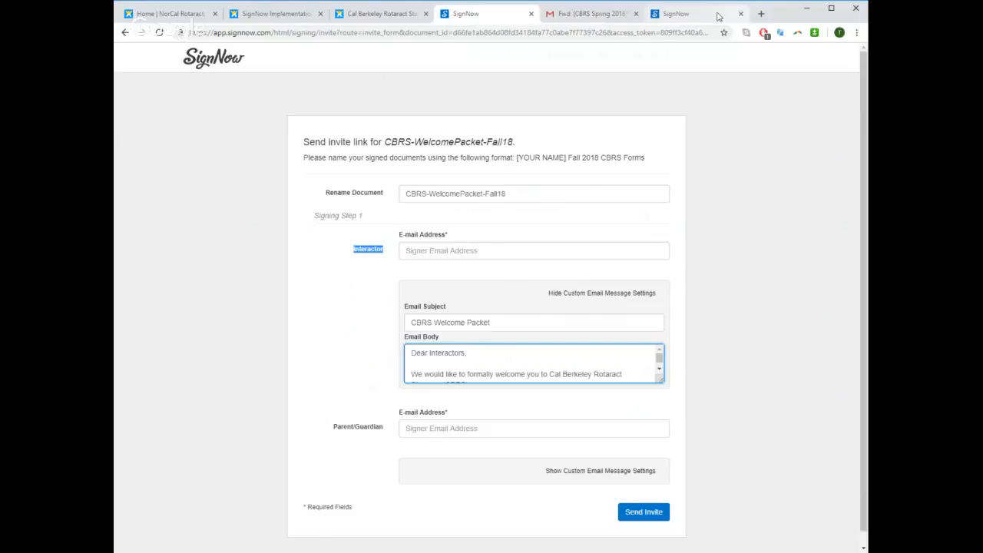
left_click(711, 14)
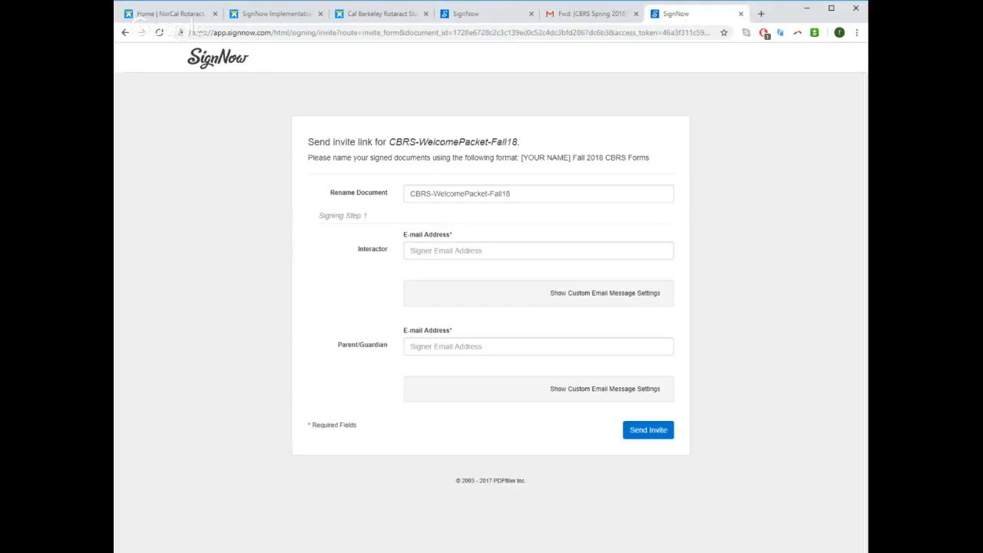
Step: Rename the document to the interactor's full name followed by "Fall 2018 CBRS Forms"
triple_click(475, 194)
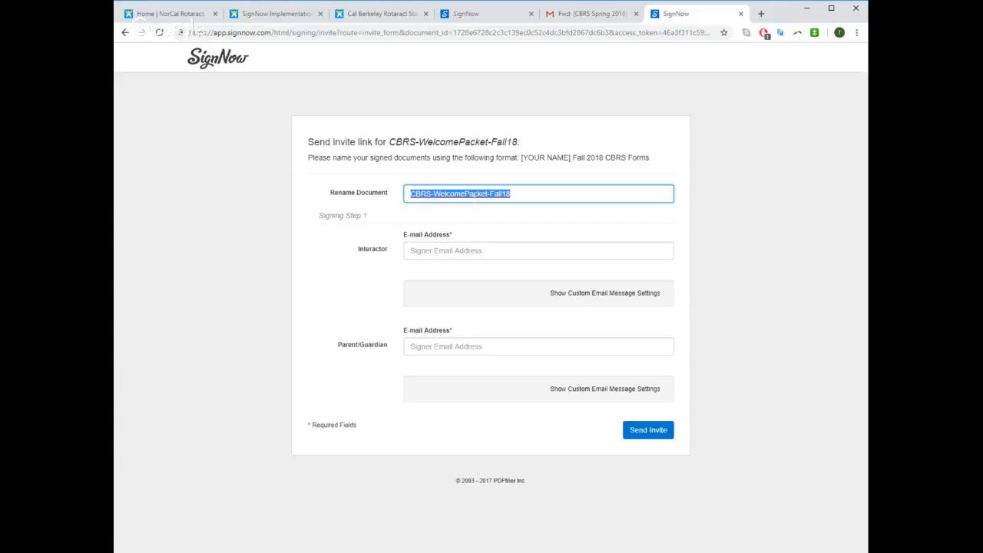
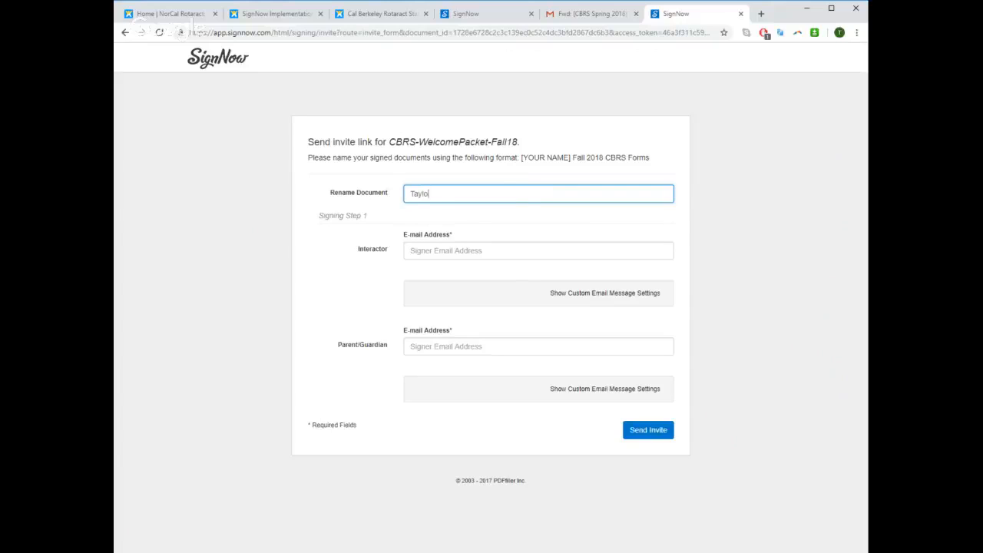
key("Tab")
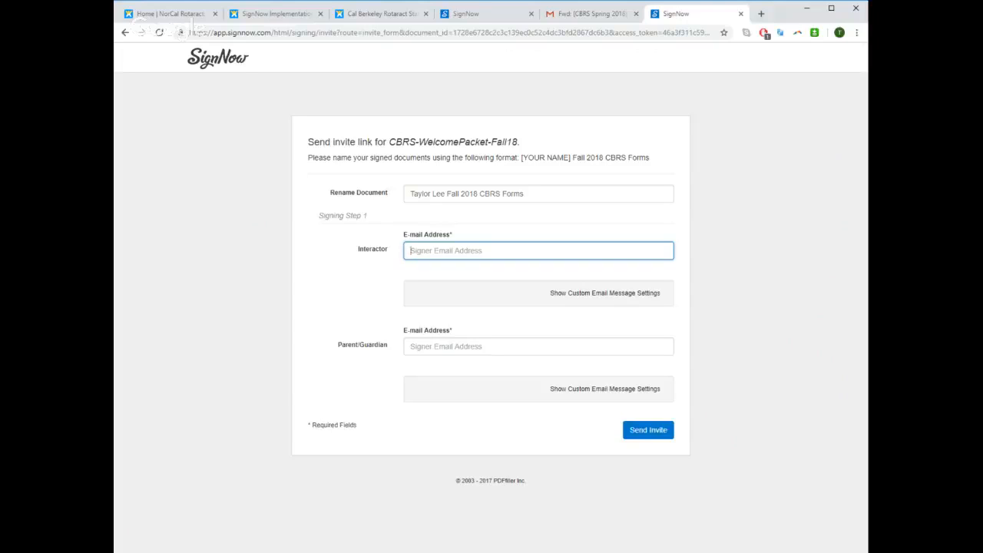
Step: Enter the interactor's e-mail address and the parent/guardian's e-mail address as the signers
key("Tab")
type("CB")
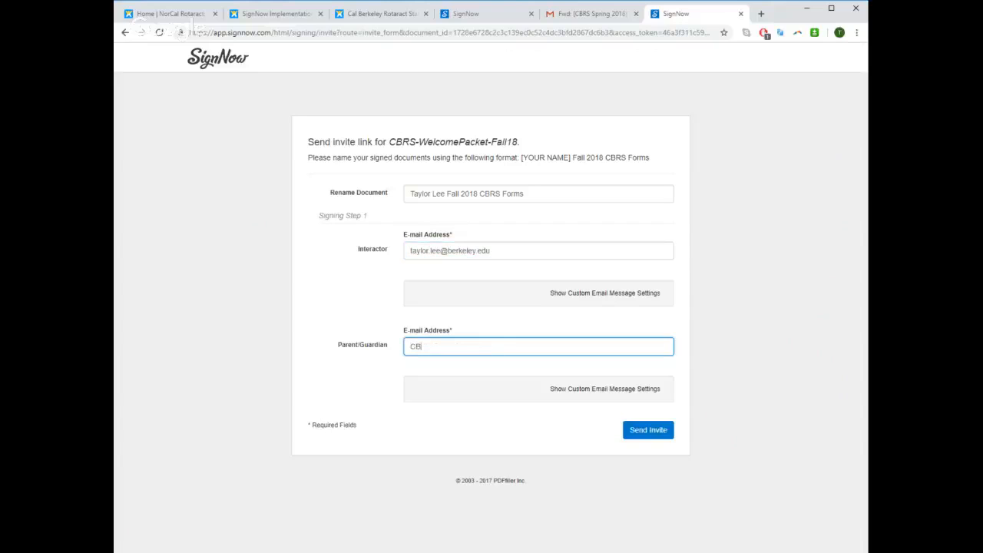
type("RS parent")
key("BackSpace")
key("BackSpace")
key("BackSpace")
key("BackSpace")
key("BackSpace")
key("BackSpace")
key("BackSpace")
key("BackSpace")
key("BackSpace")
key("BackSpace")
key("BackSpace")
Step: Show the custom email messages for both signers, review them and send the invite
left_click(564, 292)
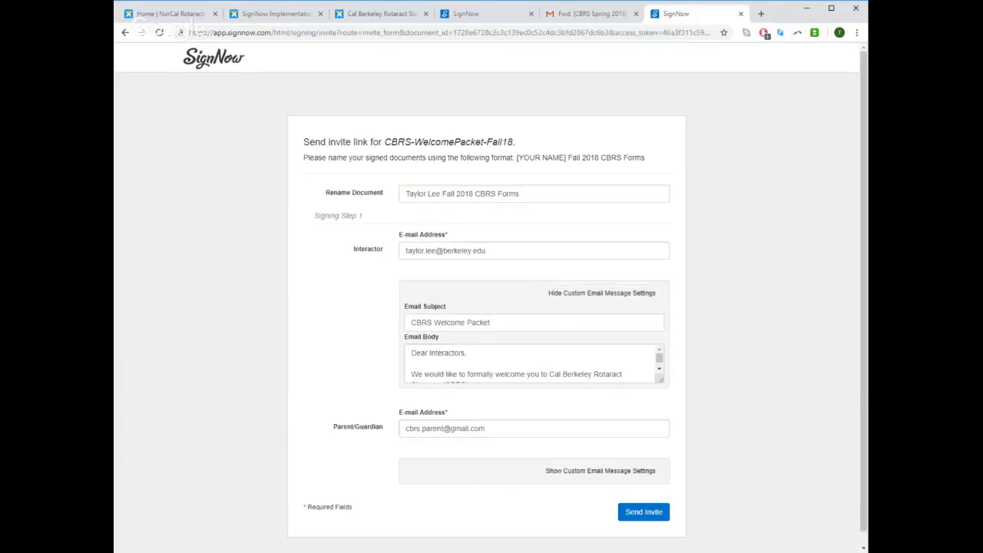
left_click(588, 472)
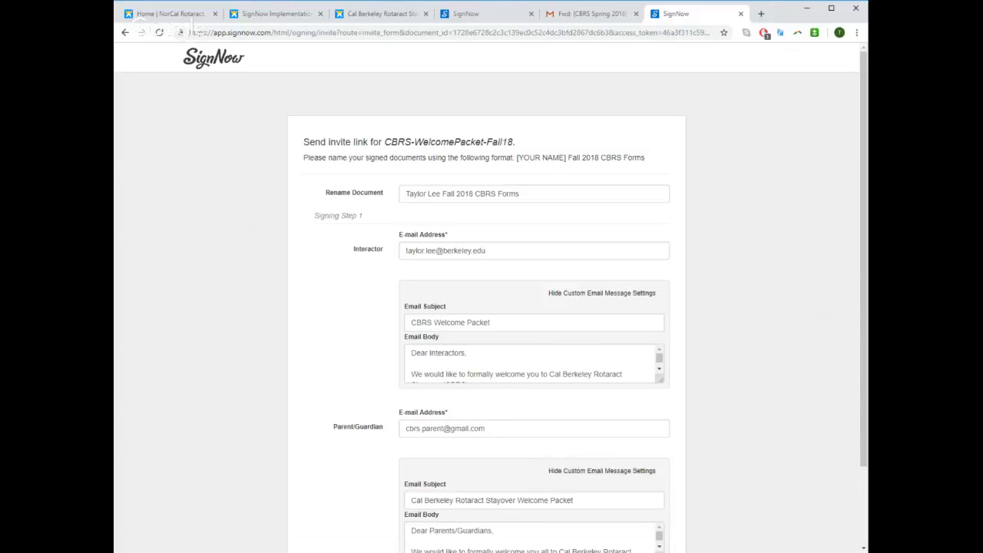
scroll(491, 307, "down", 2)
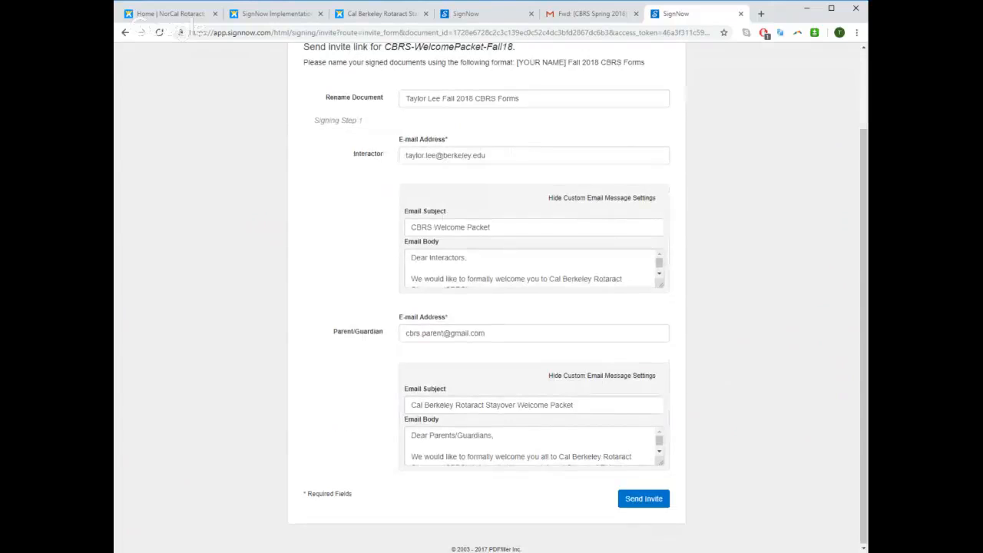
scroll(530, 269, "down", 3)
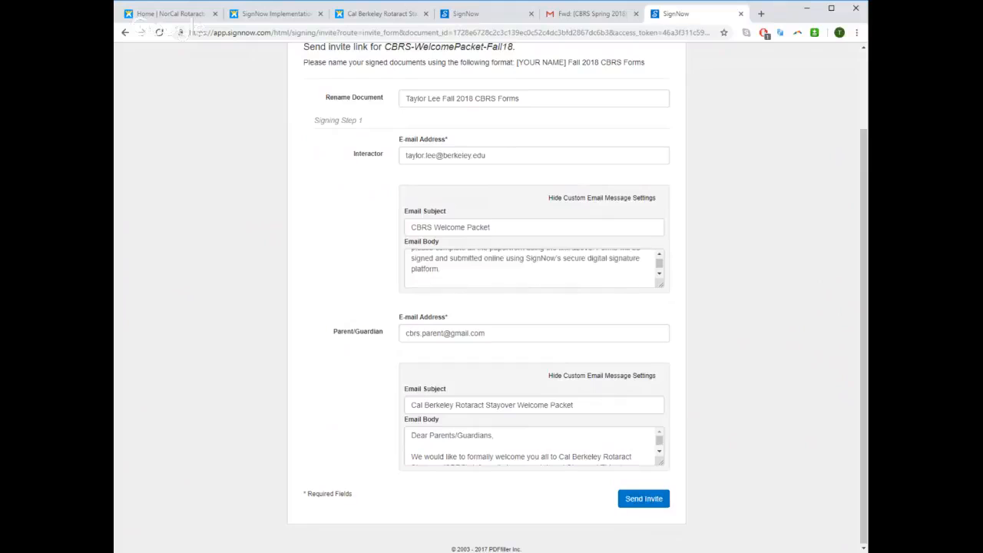
scroll(530, 269, "up", 3)
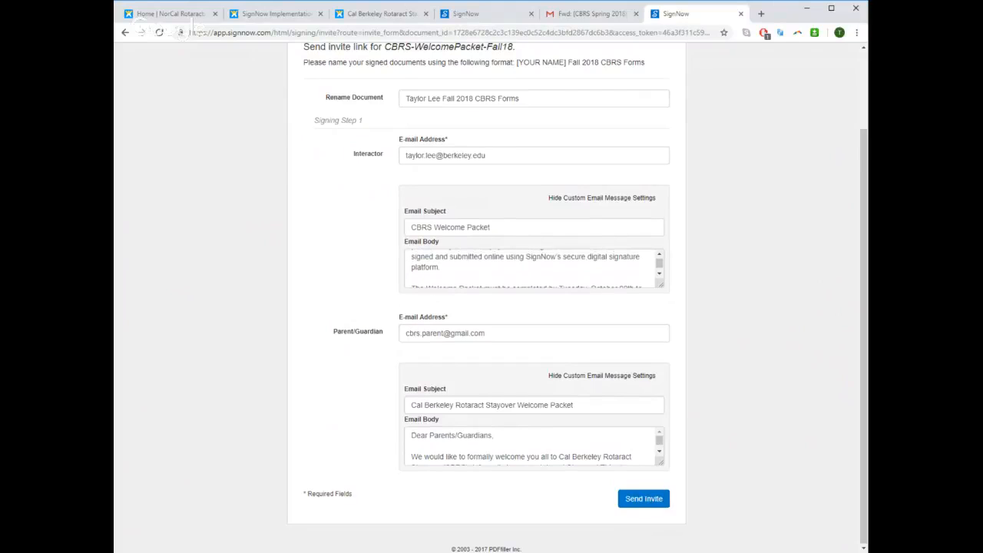
left_click(644, 500)
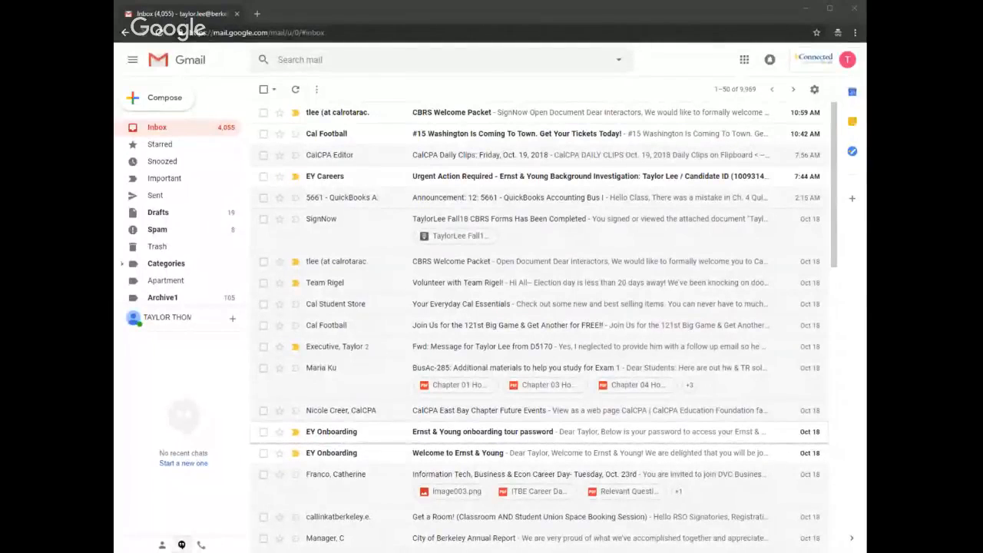
Step: Open the document from the newest CBRS Welcome Packet email in the interactor's inbox and get started with signing
left_click(478, 114)
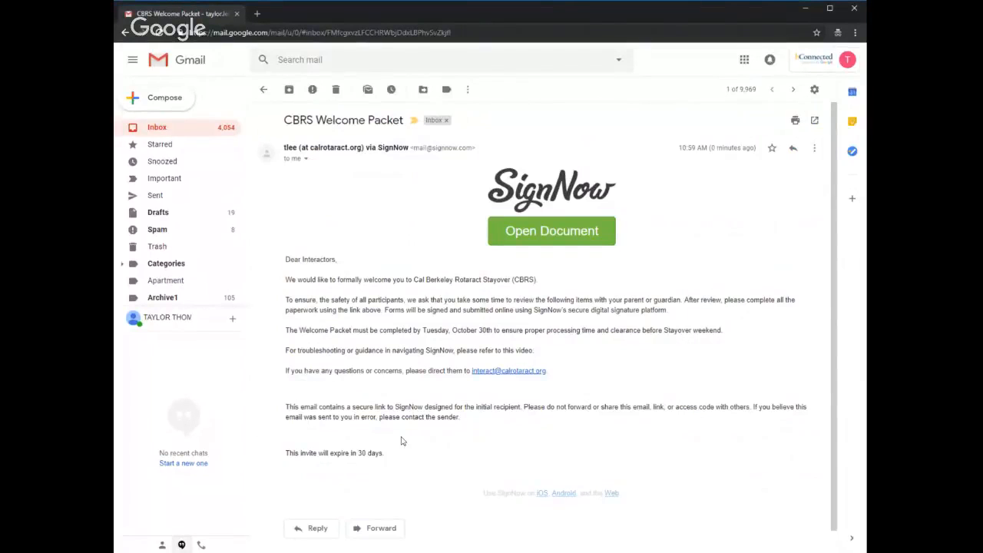
left_click(507, 239)
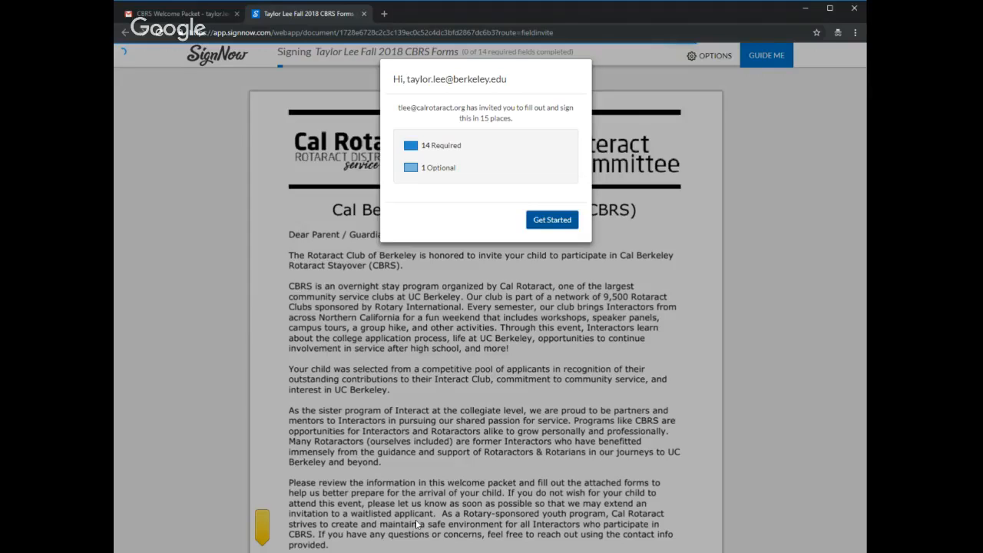
left_click(538, 220)
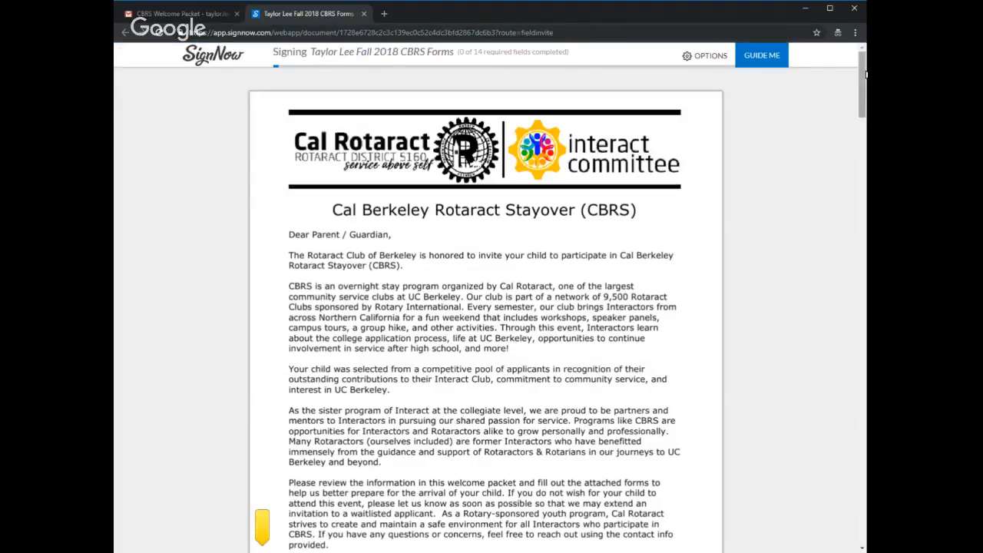
Step: Fill in the interactor's full name under Interactor Information on the packet's third page
scroll(864, 75, "down", 3)
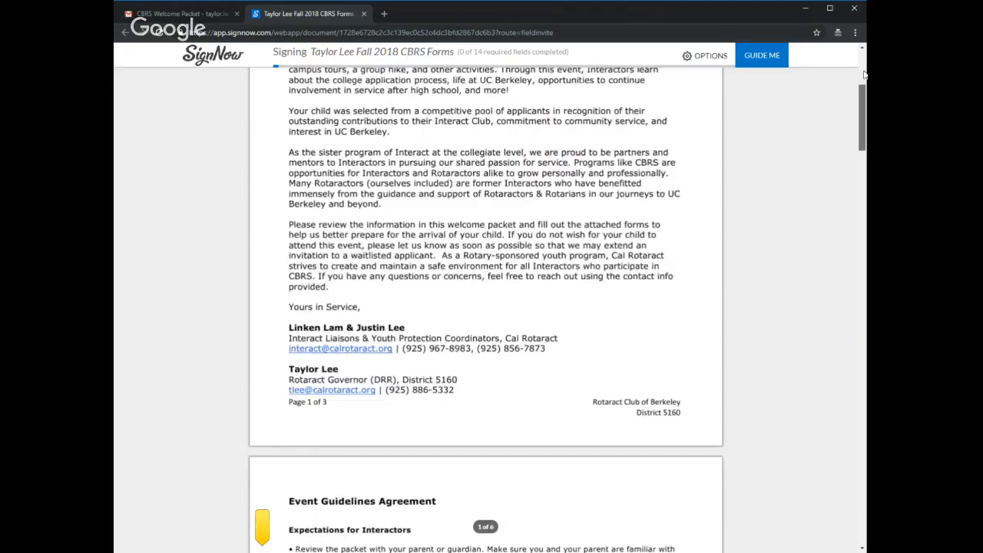
scroll(864, 75, "down", 2)
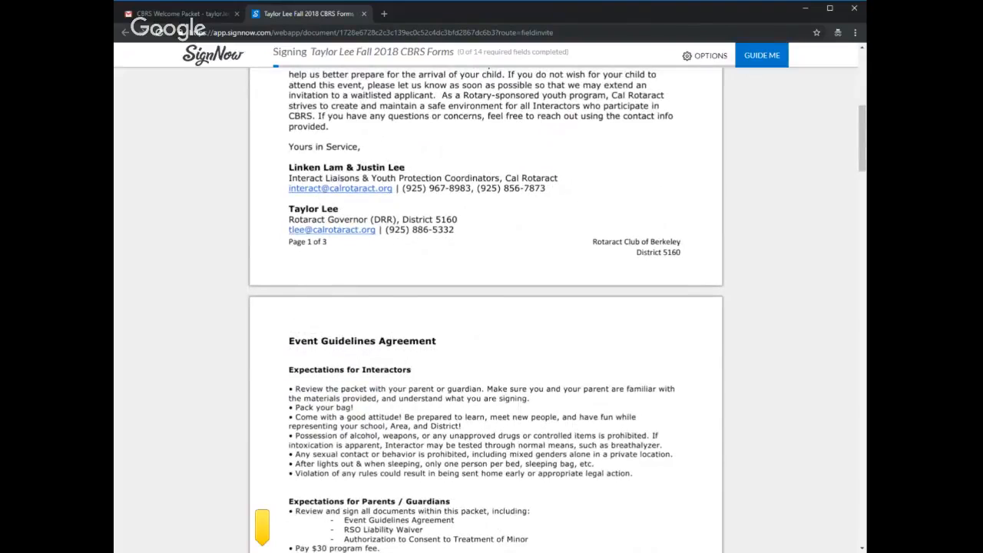
scroll(865, 128, "down", 4)
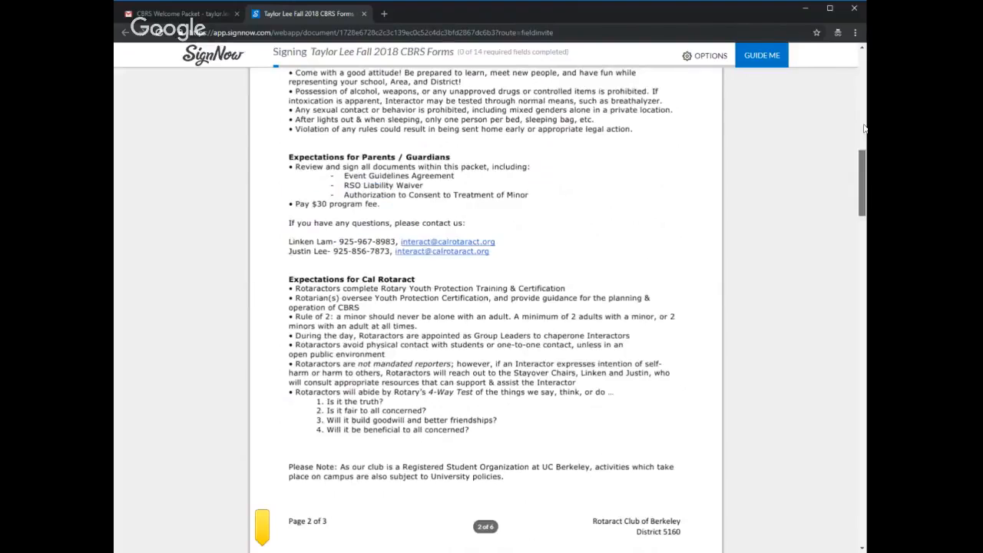
scroll(864, 128, "down", 8)
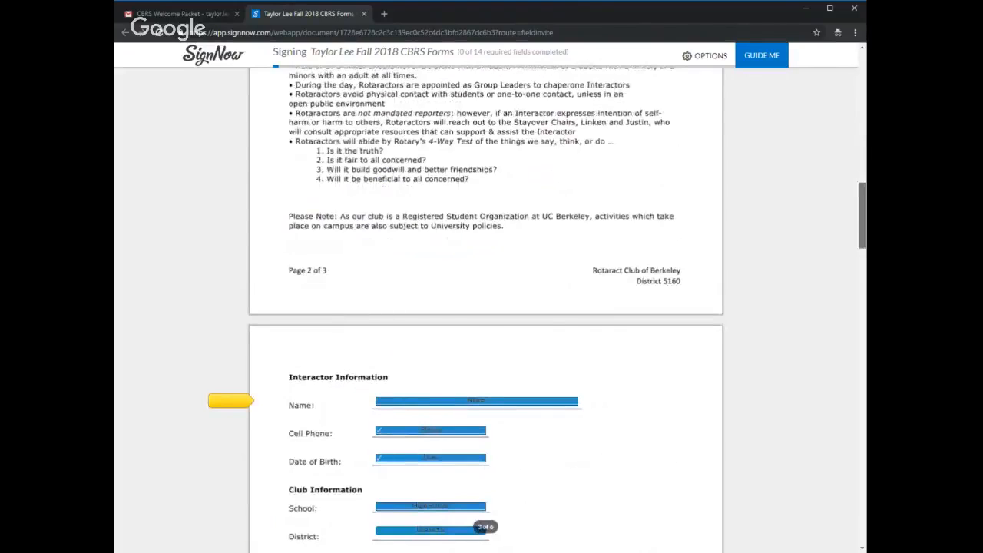
scroll(864, 269, "up", 2)
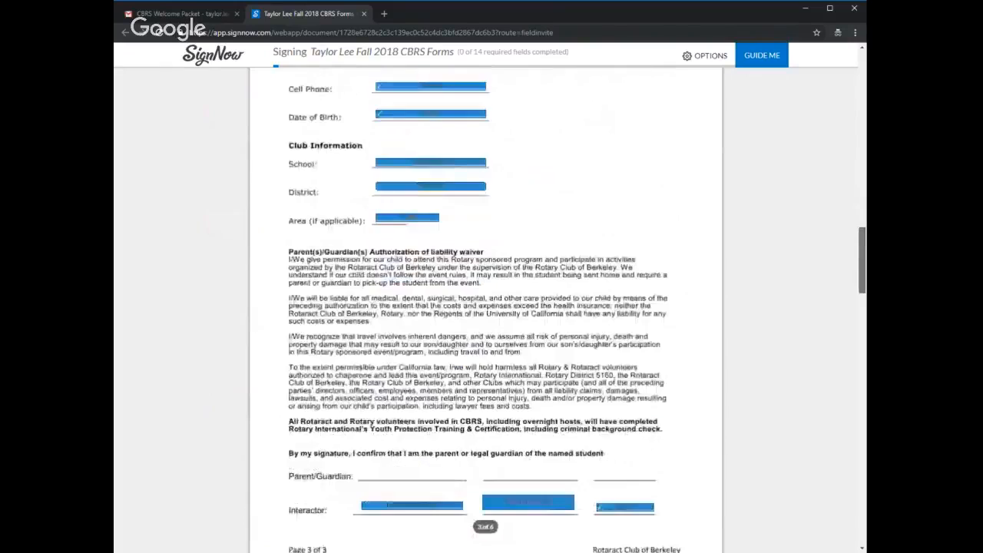
left_click(511, 119)
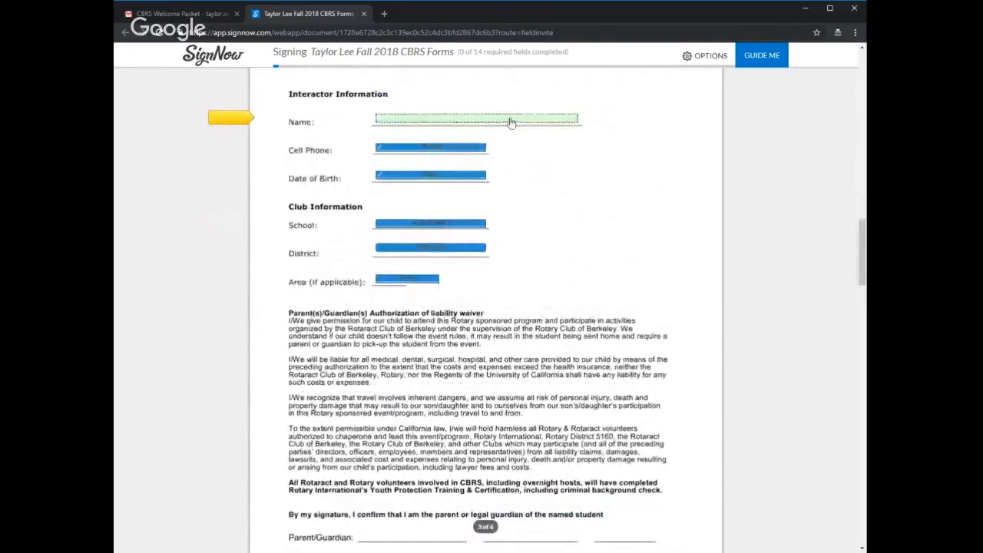
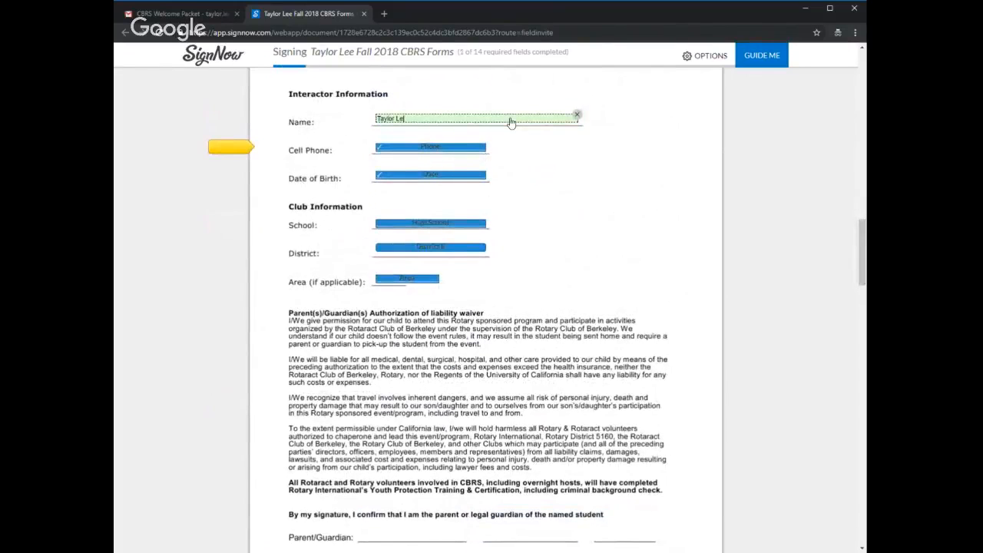
Step: Enter the interactor's cell phone number and date of birth
left_click(434, 152)
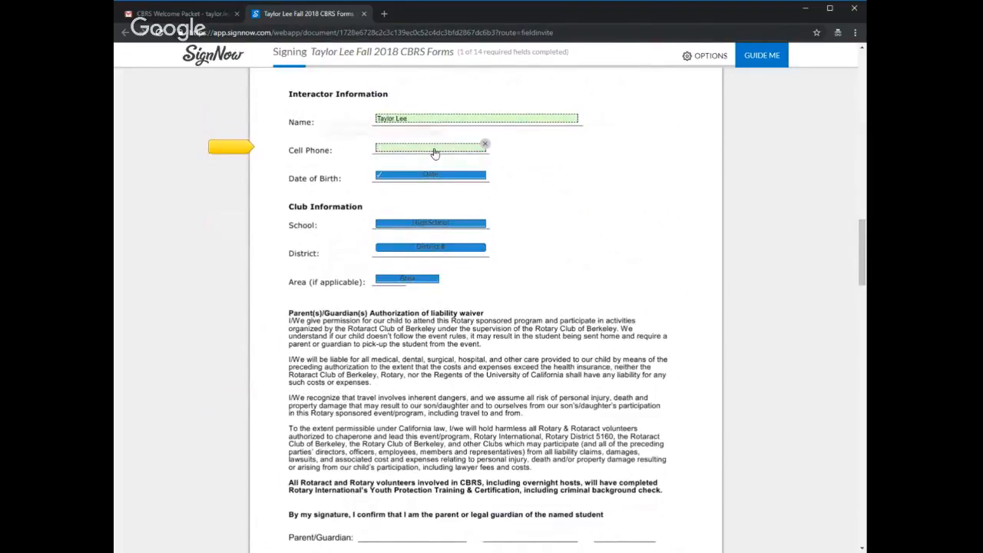
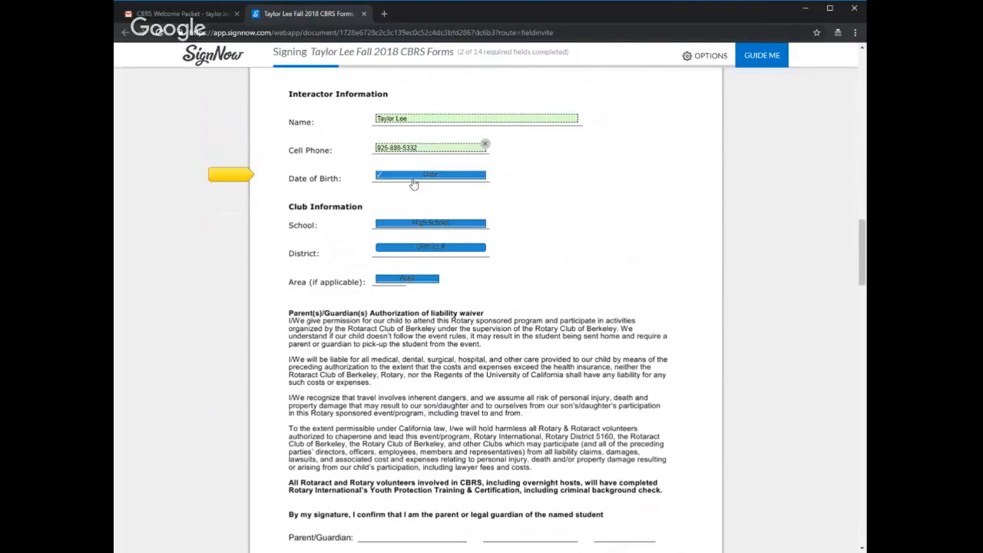
left_click(413, 177)
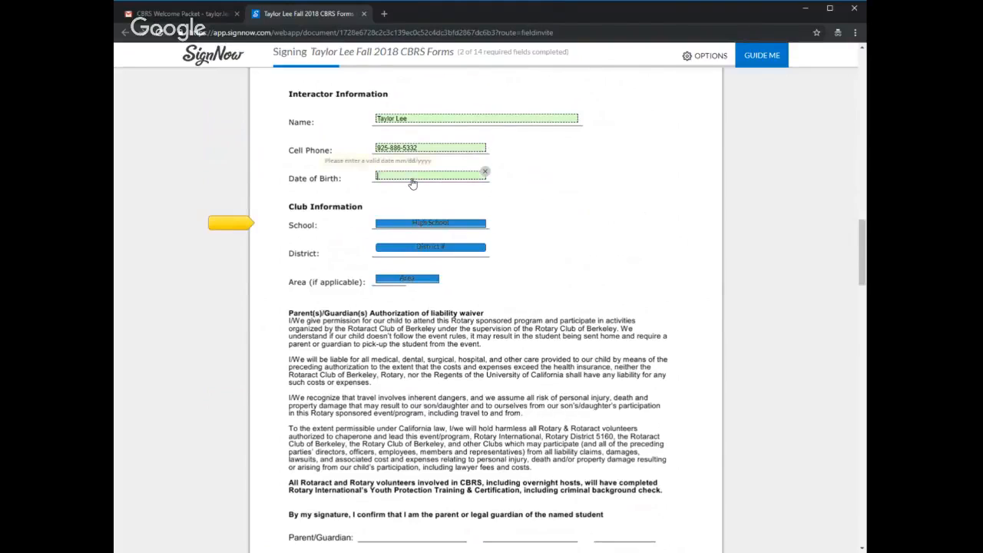
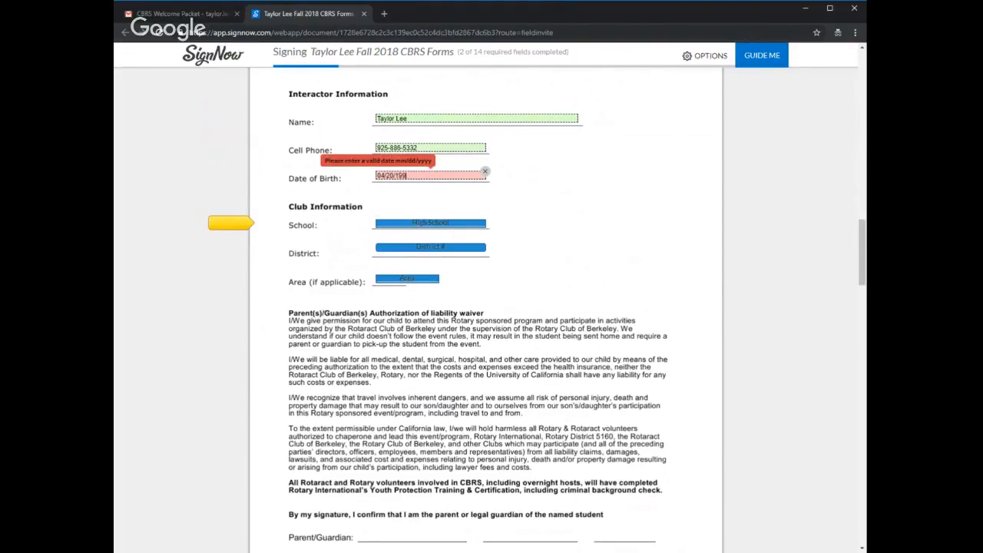
Step: Under Club Information, enter Monte Vista High School as the school and set the district to Other
left_click(421, 228)
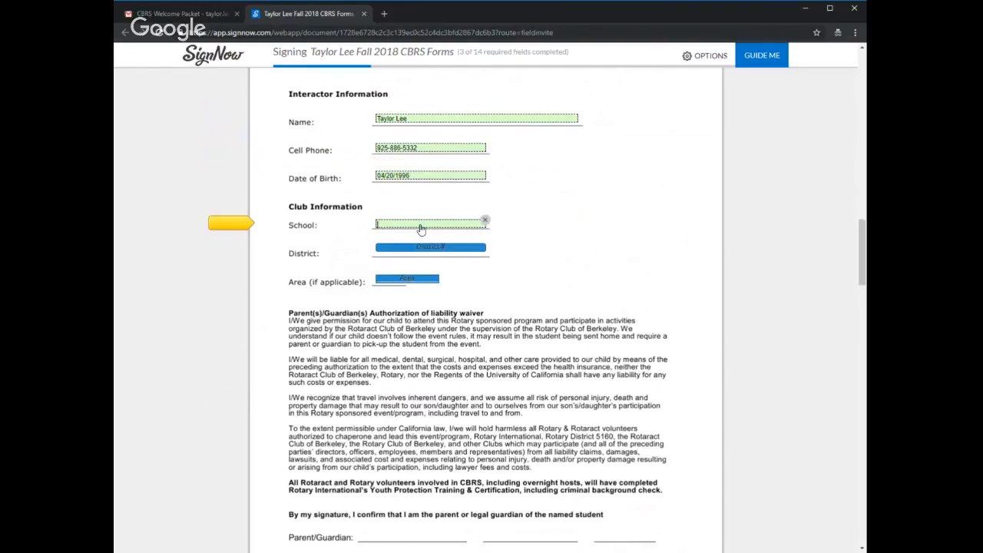
type("MOnte")
key("BackSpace")
key("BackSpace")
key("BackSpace")
key("BackSpace")
type("on")
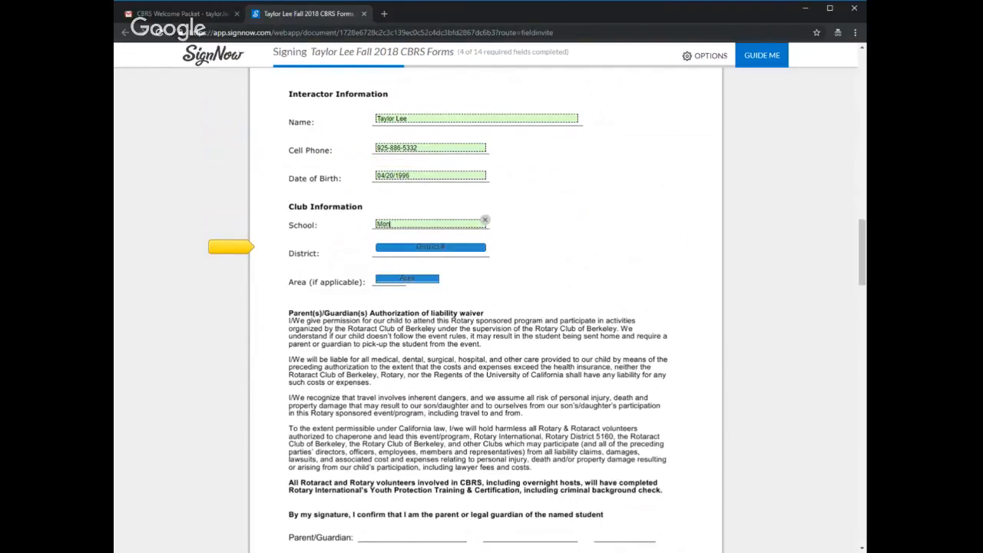
type("te Vista High School")
left_click(413, 251)
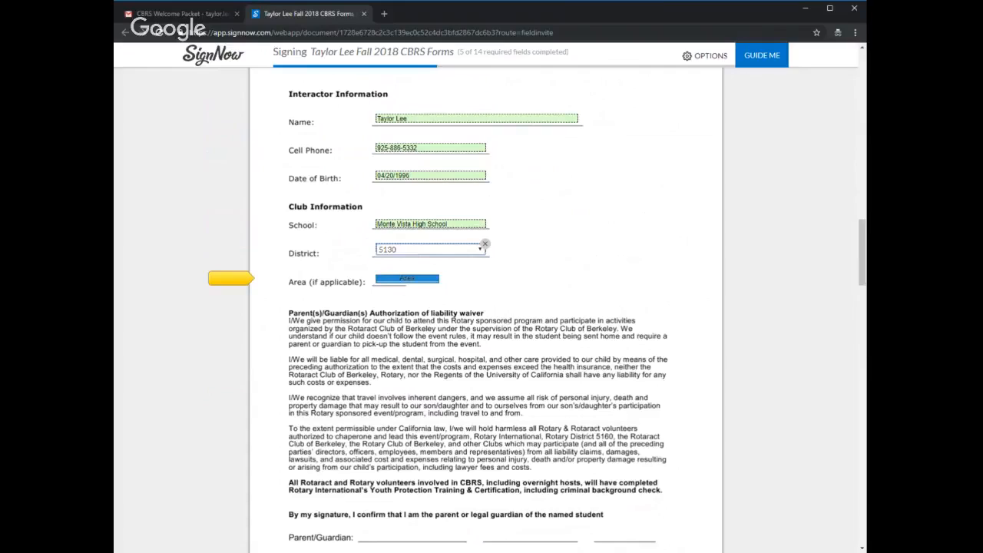
left_click(405, 297)
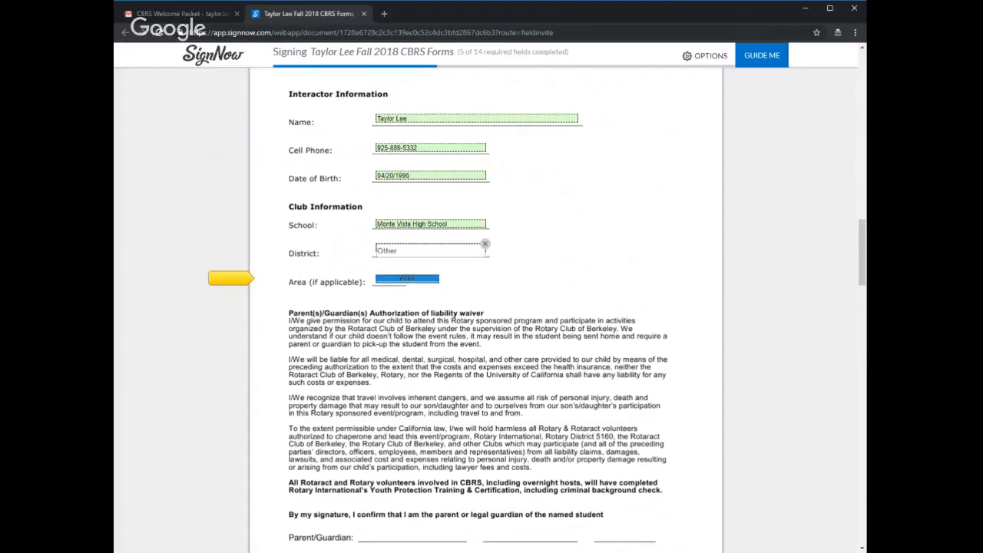
Step: Under Club Information, change the district to 5160 and enter 11 as the area
left_click(395, 250)
left_click(393, 283)
left_click(428, 251)
left_click(395, 300)
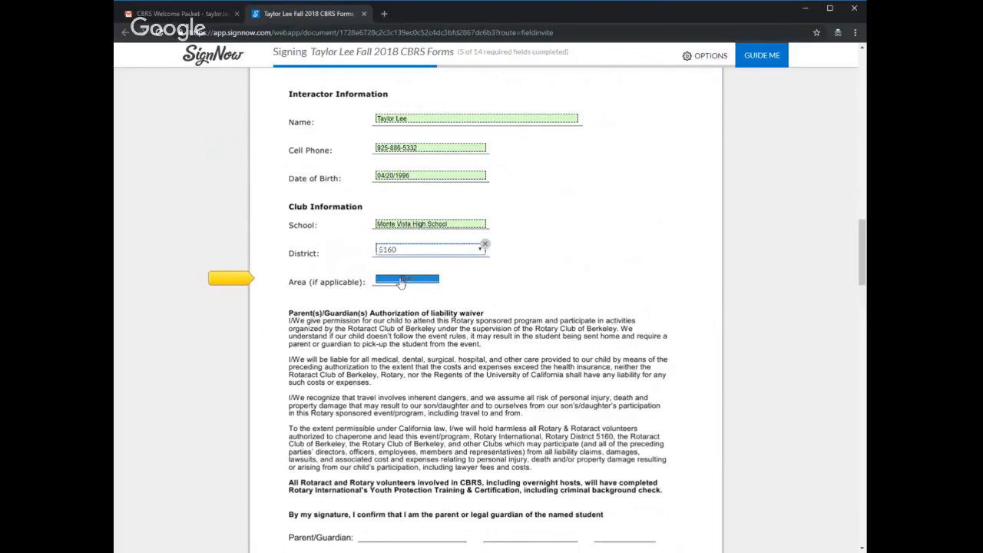
left_click(399, 283)
type("11")
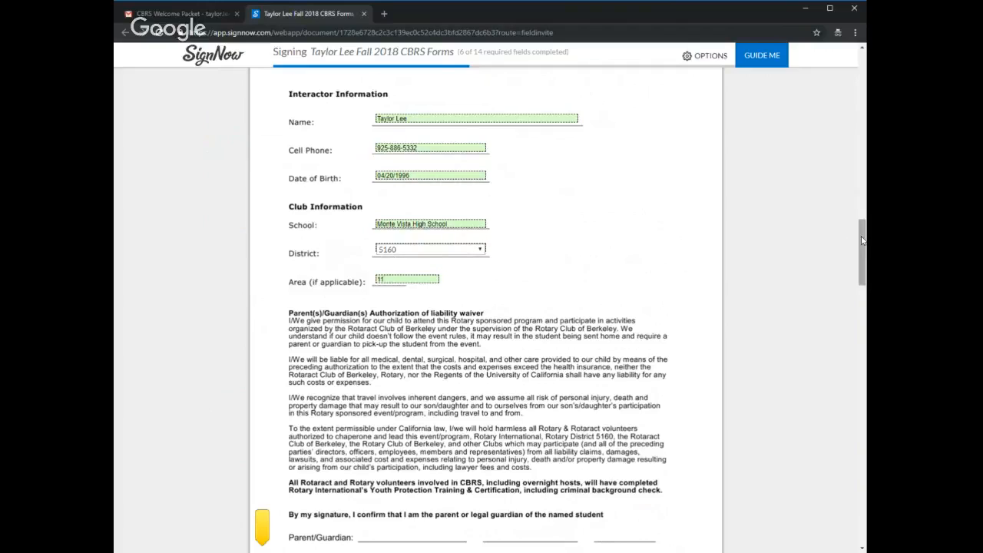
Step: Enter the interactor's full name on the Interactor signature line below the liability waiver on page 3
mouse_move(862, 240)
left_mouse_down()
mouse_move(862, 277)
mouse_move(862, 261)
left_mouse_up()
left_click(396, 374)
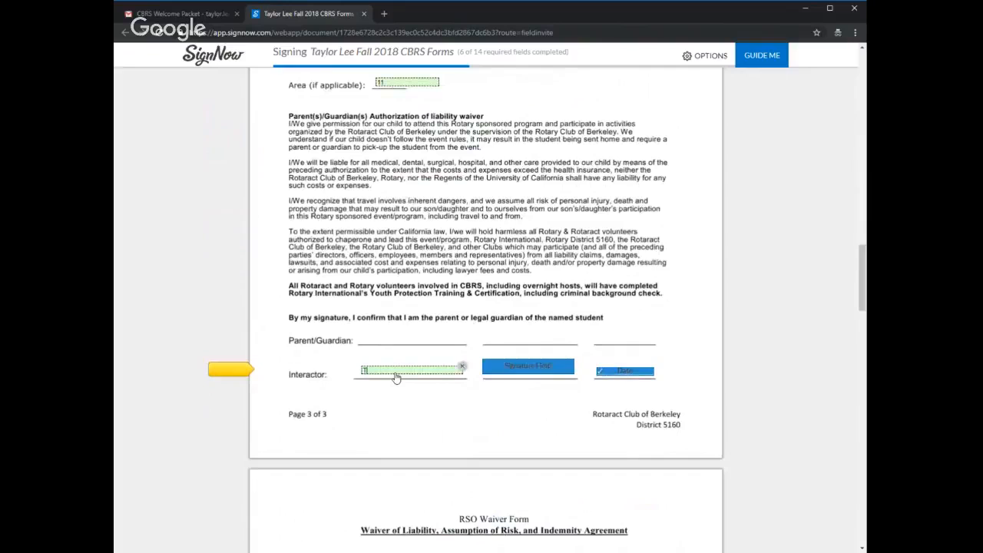
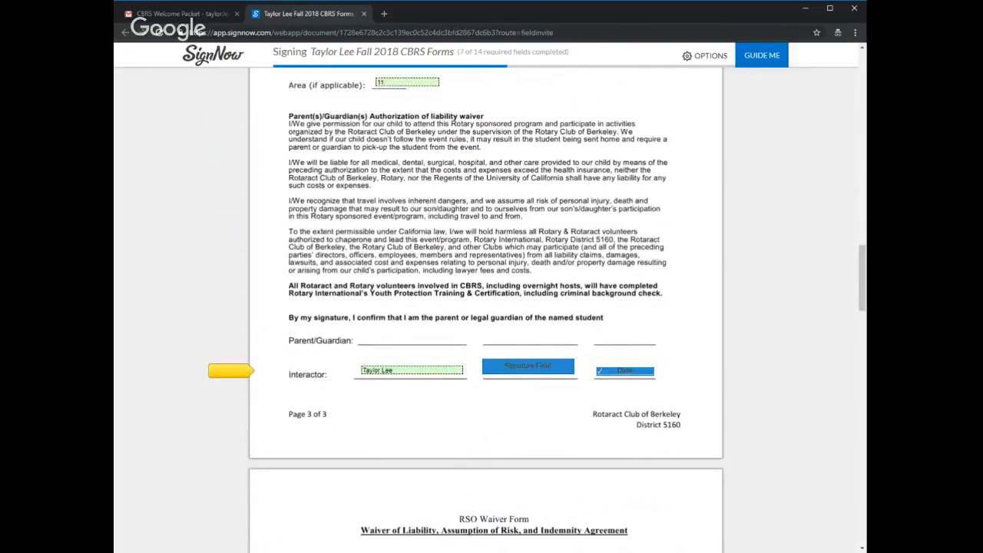
Step: Add a hand-drawn "Interactor" signature to the Interactor line on page 3 and date it 10/19/2018
left_click(527, 366)
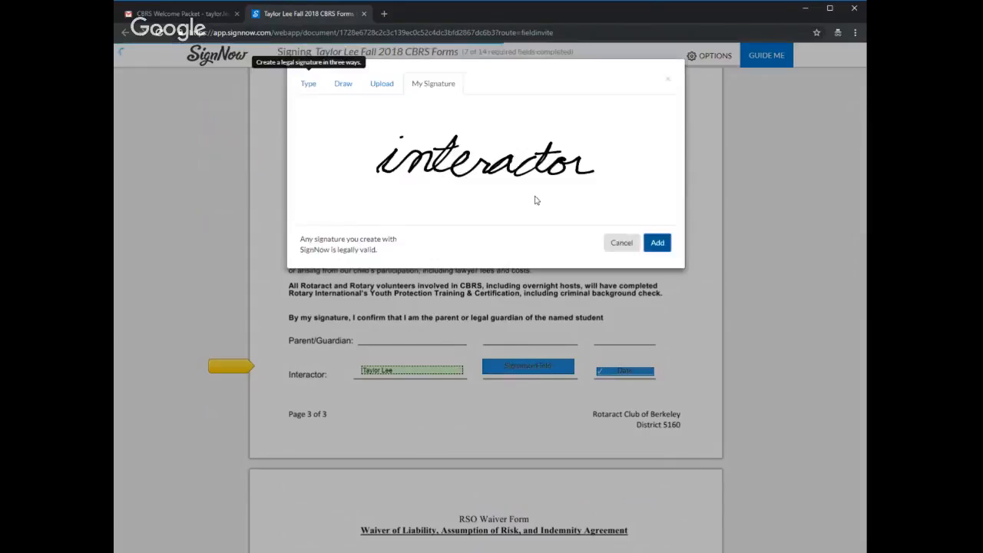
left_click(344, 85)
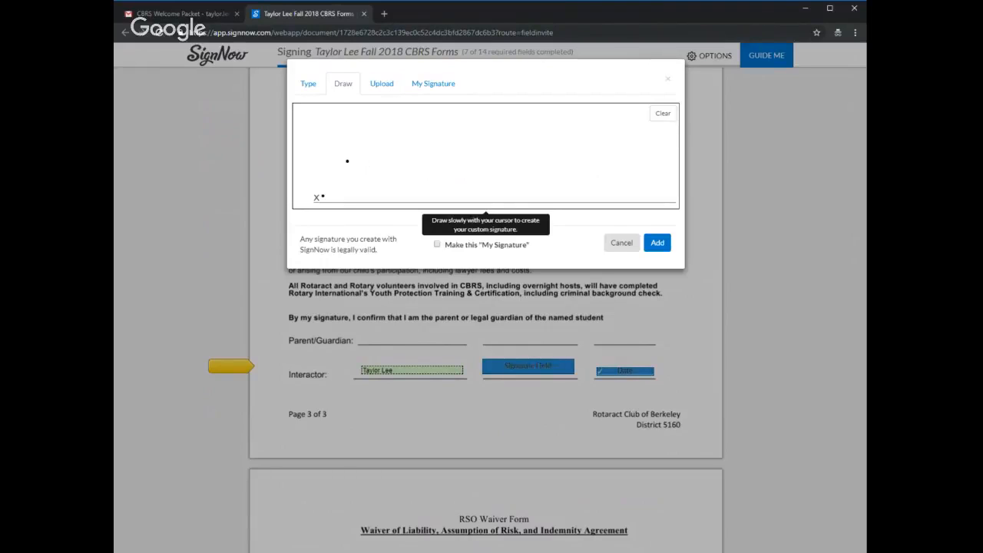
left_click_drag(323, 195, 377, 167)
left_click_drag(313, 168, 367, 139)
mouse_move(372, 181)
left_mouse_down()
mouse_move(385, 159)
mouse_move(398, 180)
left_mouse_up()
left_click_drag(410, 139, 411, 180)
left_click_drag(400, 168, 414, 163)
mouse_move(430, 153)
left_mouse_down()
mouse_move(457, 179)
mouse_move(461, 154)
left_mouse_up()
mouse_move(481, 164)
left_mouse_down()
mouse_move(492, 179)
mouse_move(522, 178)
left_mouse_up()
left_click(529, 136)
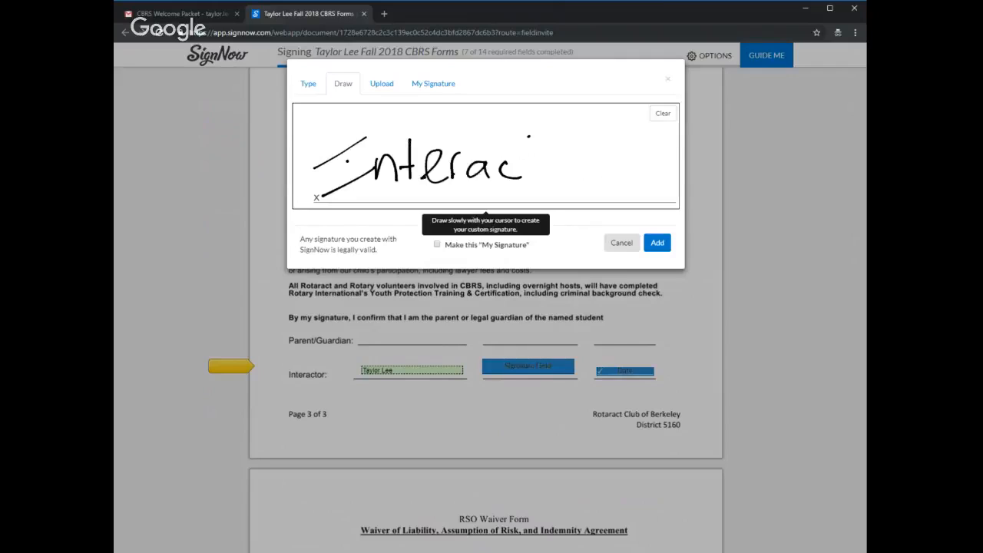
mouse_move(528, 137)
left_mouse_down()
mouse_move(533, 178)
mouse_move(539, 156)
mouse_move(565, 164)
mouse_move(579, 157)
left_mouse_up()
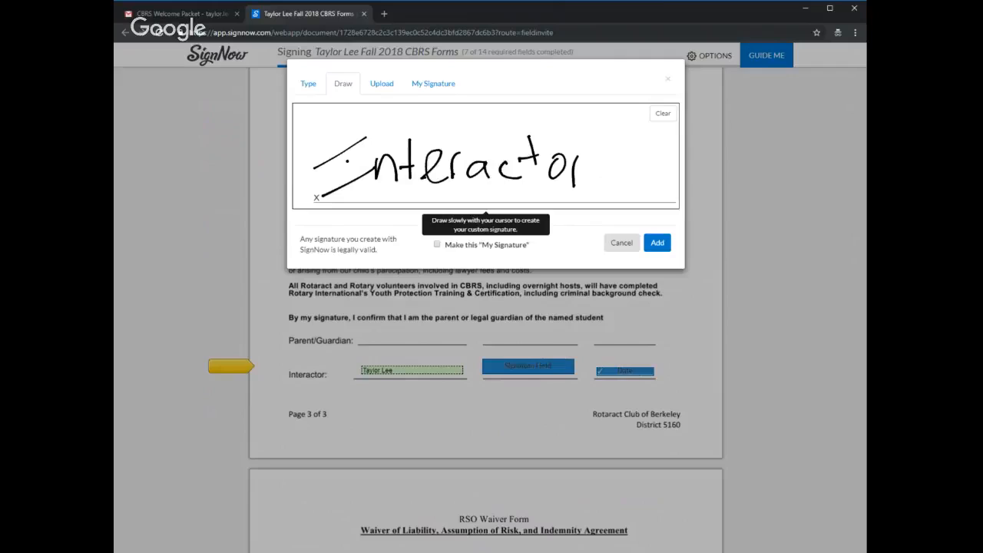
left_click_drag(348, 141, 347, 180)
left_click(658, 243)
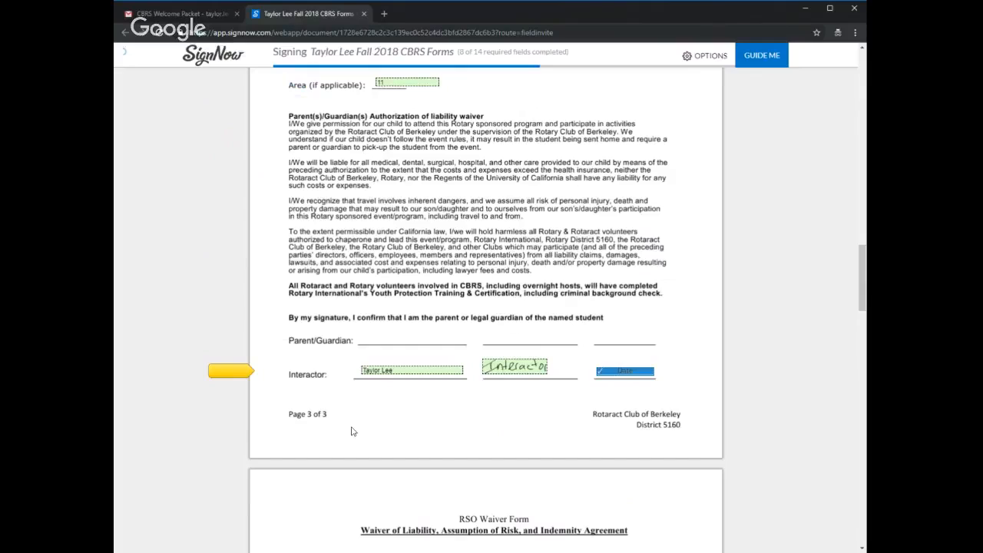
left_click(626, 373)
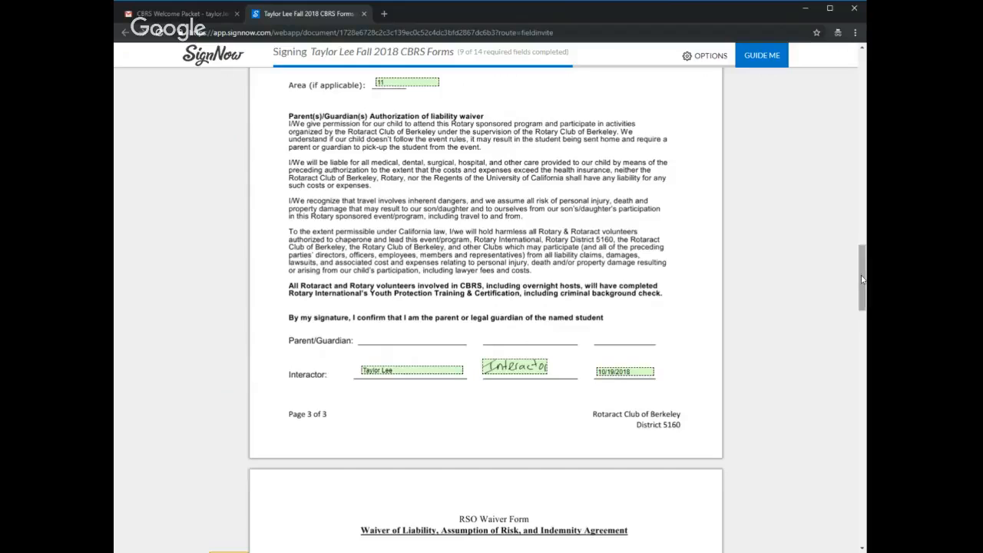
Step: Fill in the interactor's name in the RSO Waiver paragraph, then add the existing signature and the date 10/19/2018 as participant
scroll(862, 280, "down", 1)
scroll(512, 255, "down", 4)
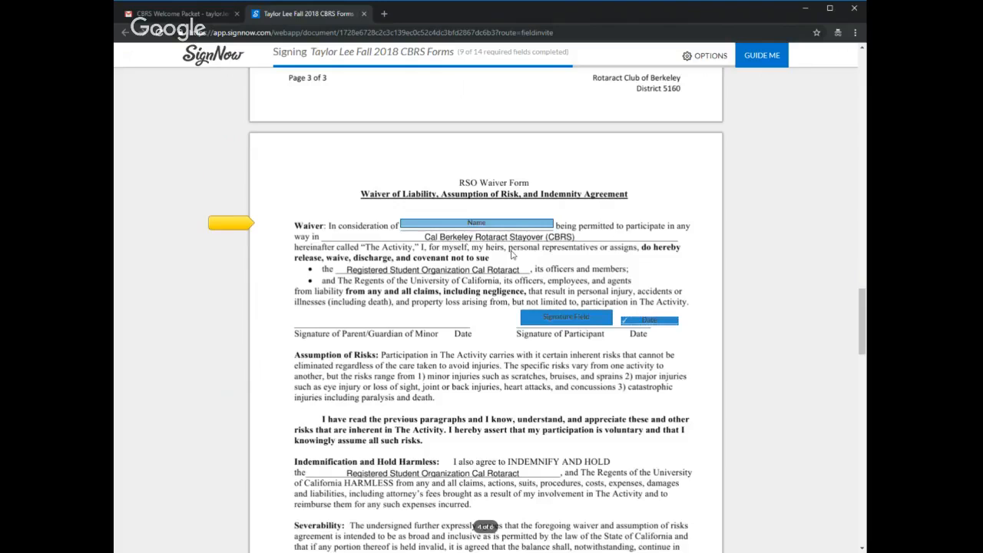
left_click(497, 225)
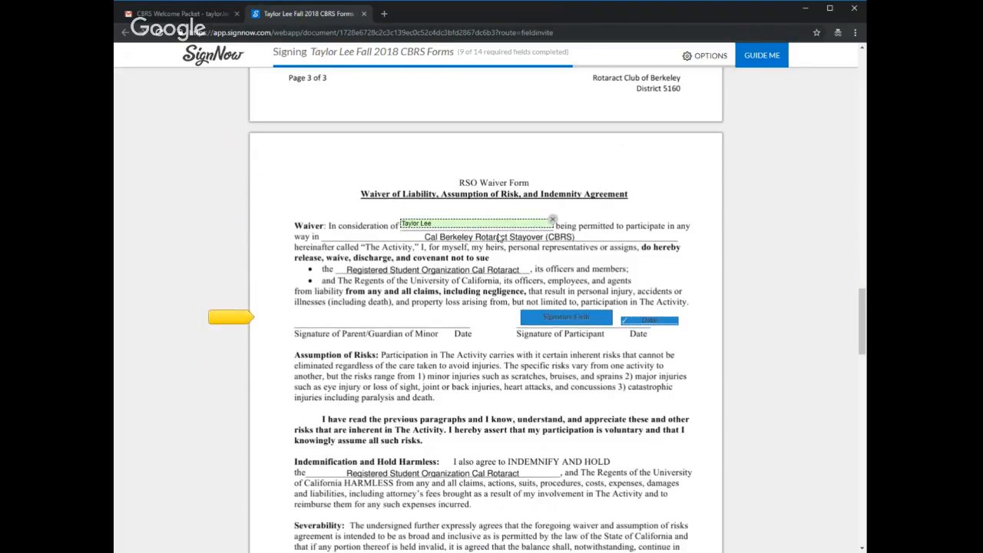
left_click(567, 317)
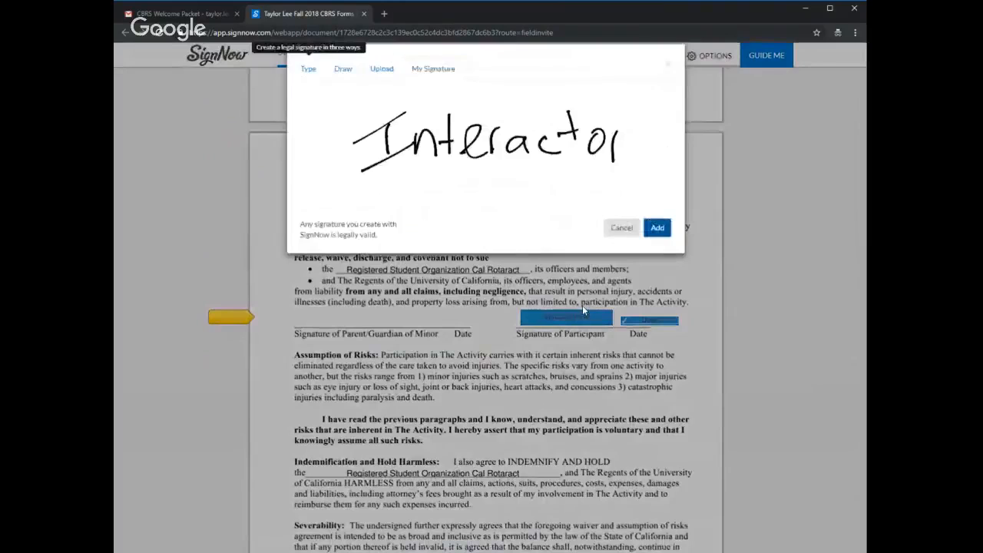
left_click(658, 243)
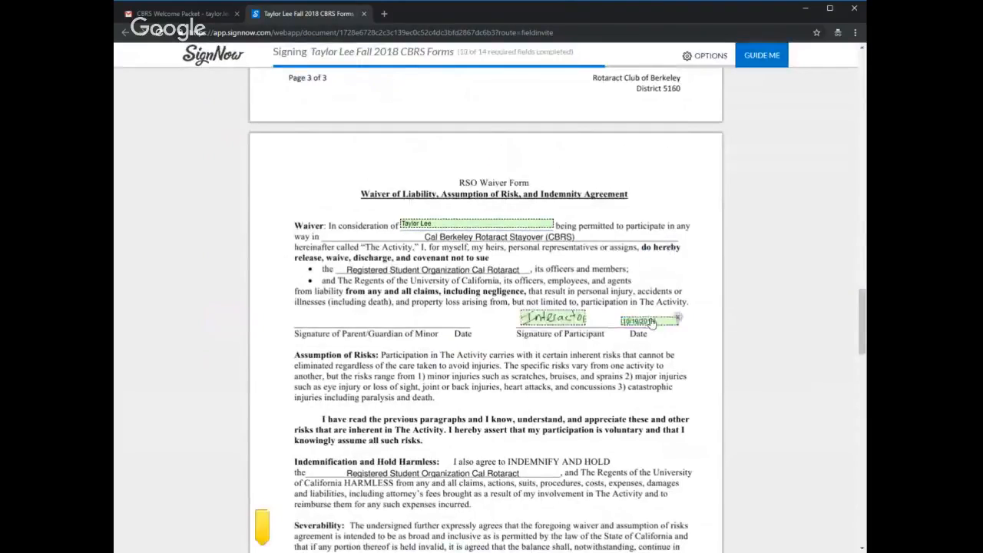
Step: Sign and date the participant line under Acknowledgment of Understanding and enter the interactor's name in the minor treatment authorization
scroll(859, 328, "down", 6)
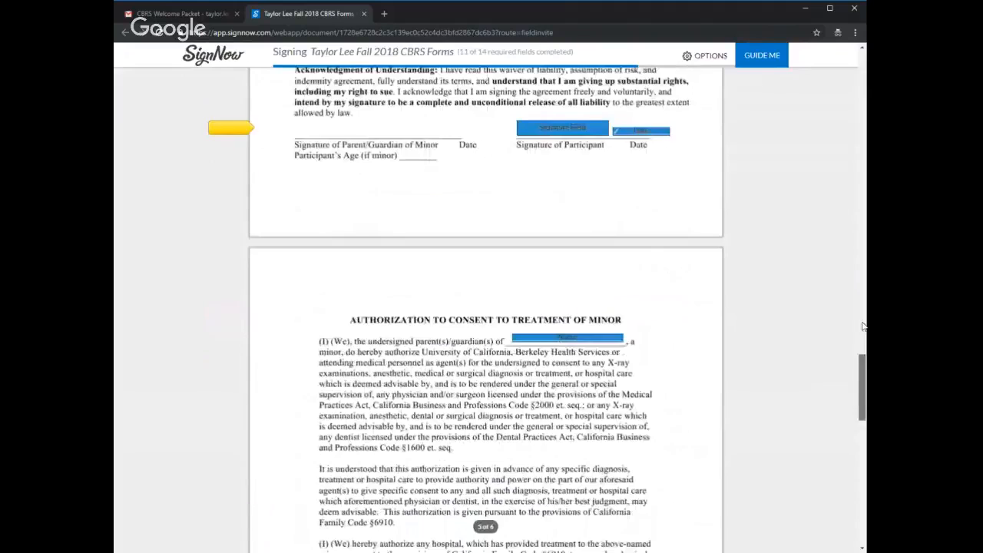
scroll(862, 327, "up", 4)
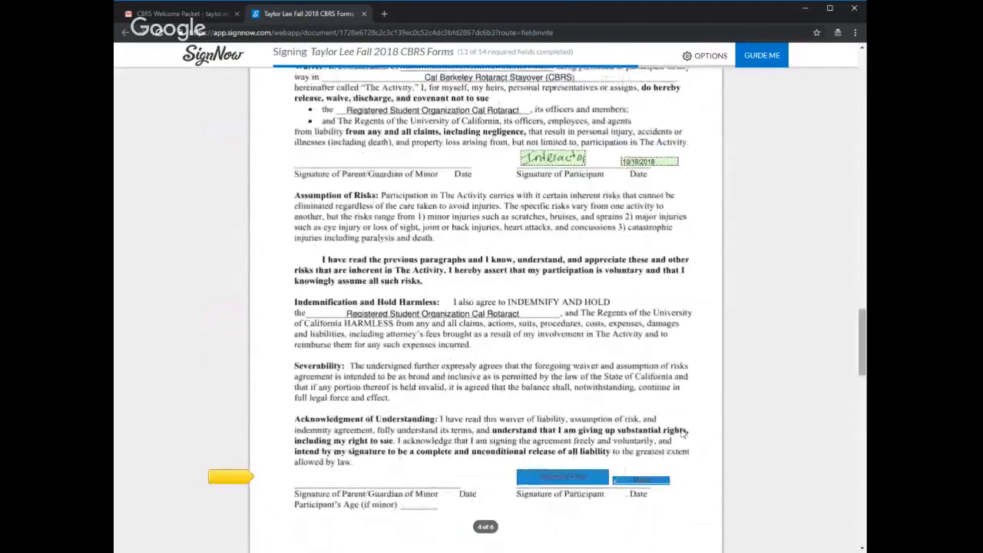
left_click(579, 482)
left_click(658, 240)
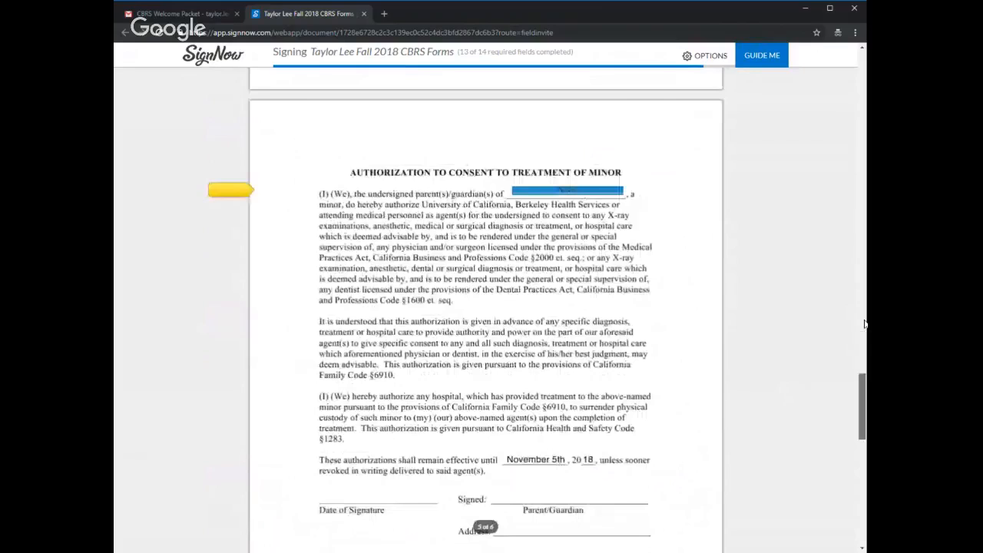
left_click(584, 192)
left_click(474, 350)
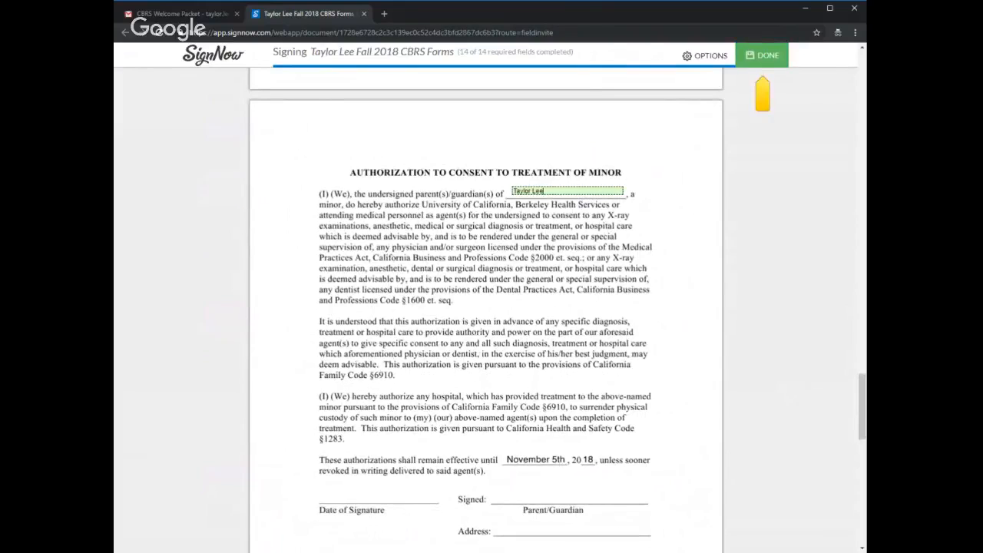
Step: Review the rest of the packet, including the parent/guardian and Emergency Information sections, and check the filled interactor fields
scroll(862, 396, "down", 3)
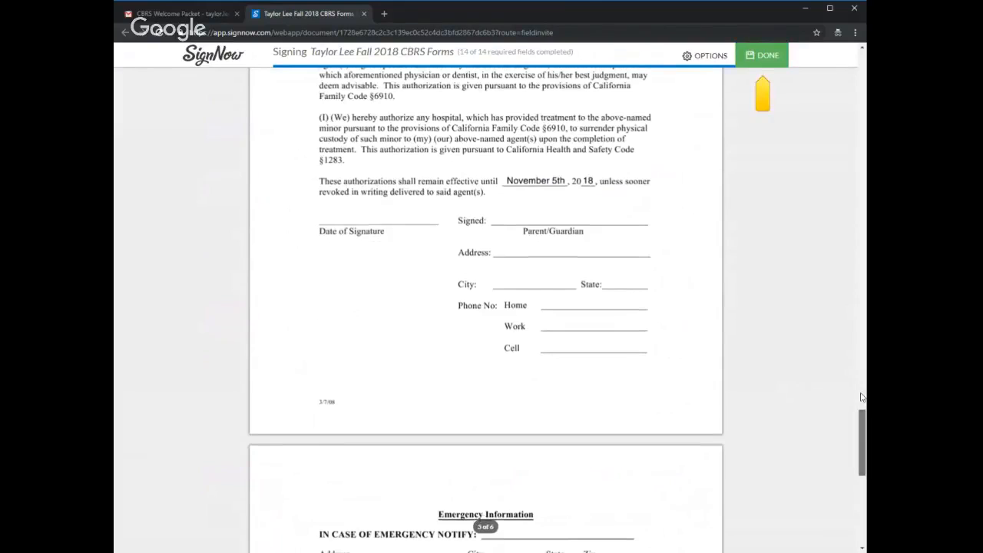
scroll(862, 397, "down", 4)
scroll(485, 310, "up", 2)
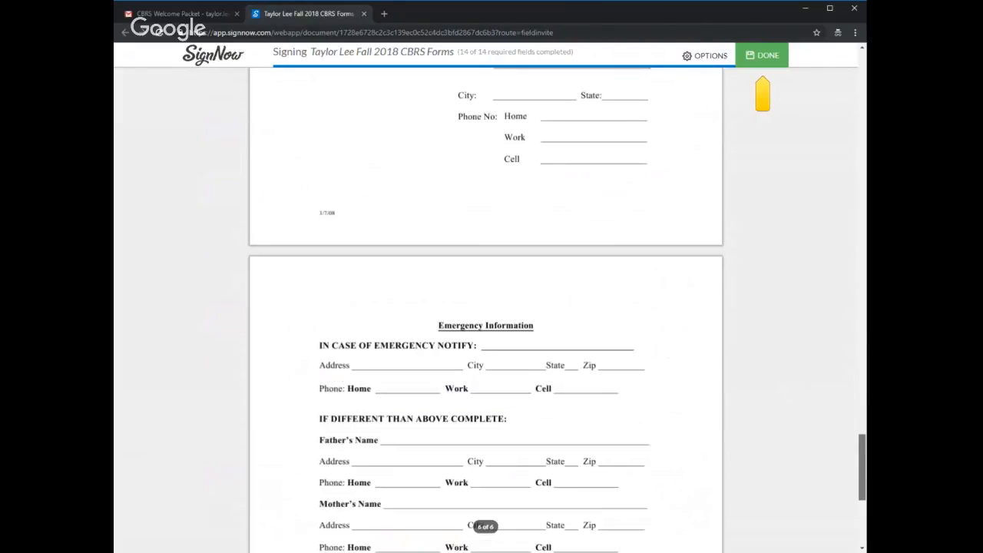
scroll(486, 310, "down", 2)
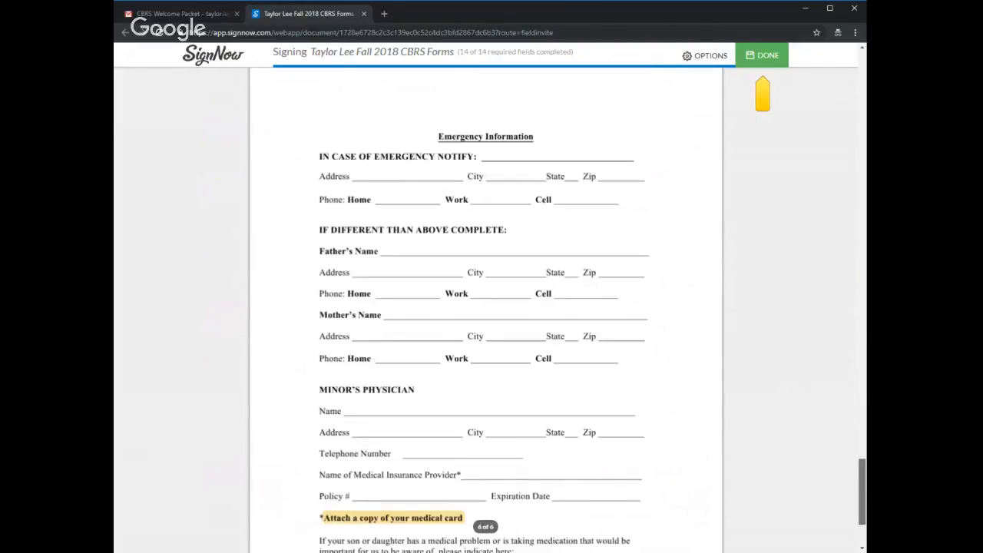
scroll(485, 310, "down", 2)
scroll(485, 311, "up", 5)
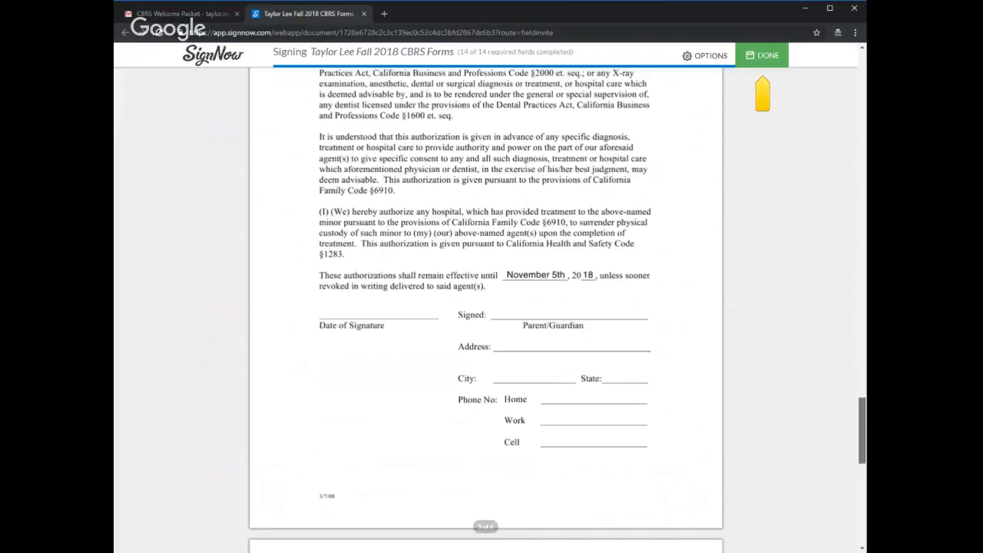
scroll(486, 311, "up", 10)
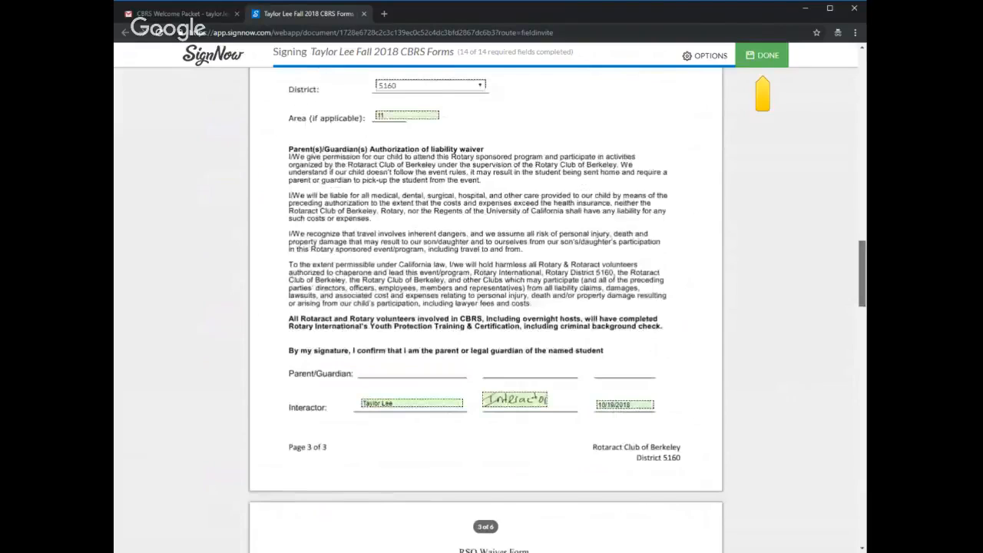
scroll(770, 134, "up", 1)
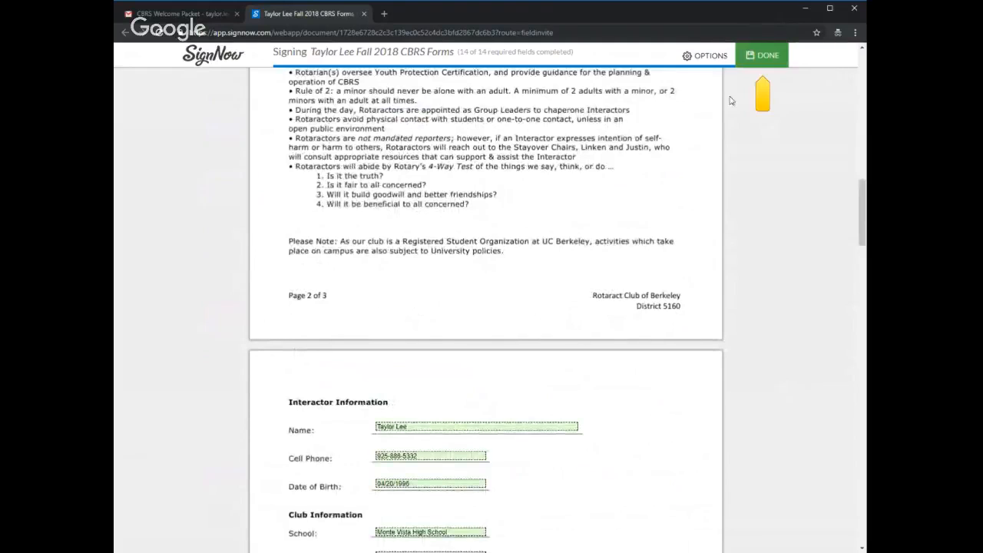
Step: Submit the completed interactor forms and finish the signing session without downloading or saving a copy
left_click(760, 54)
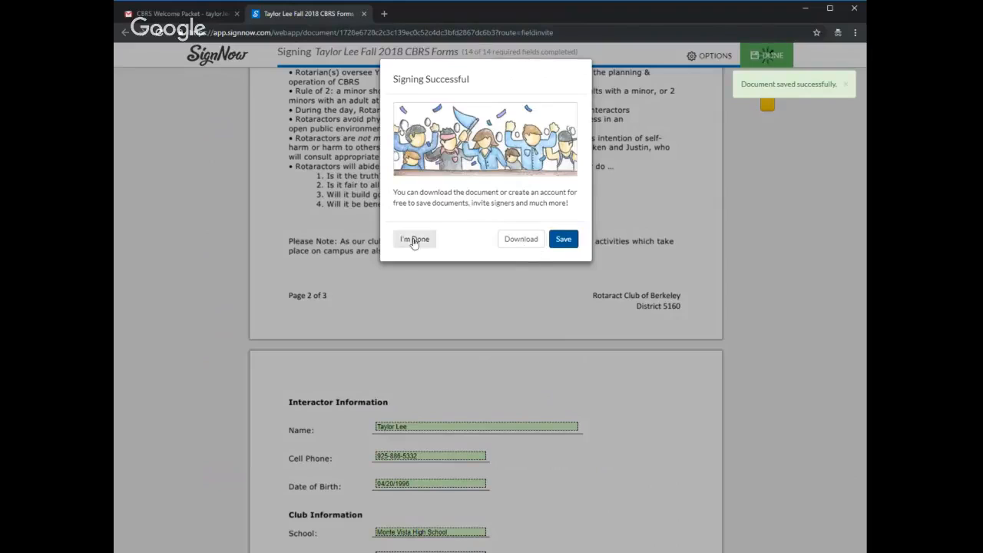
left_click(410, 239)
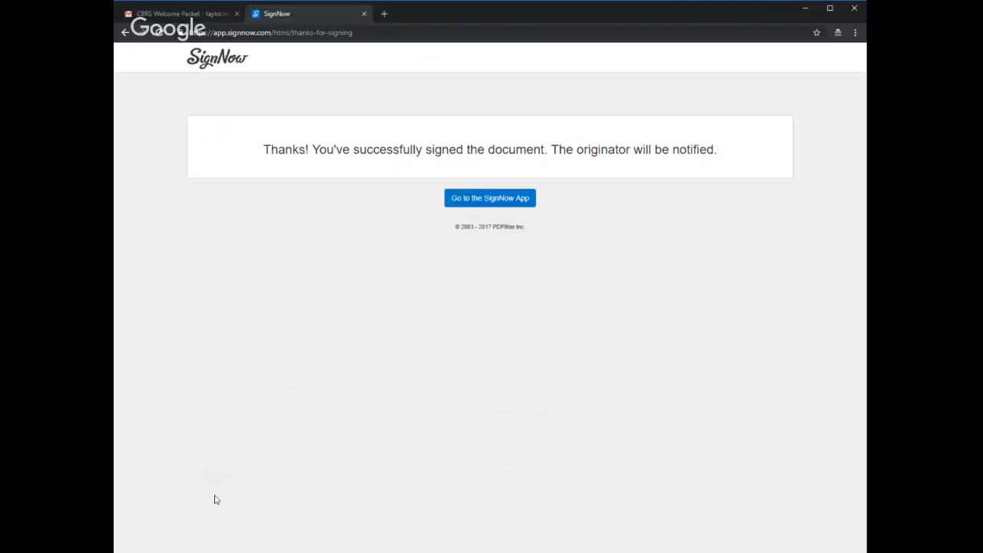
Step: Return to the CBRS Welcome Packet email and reopen its document to view the submitted forms
left_click(187, 14)
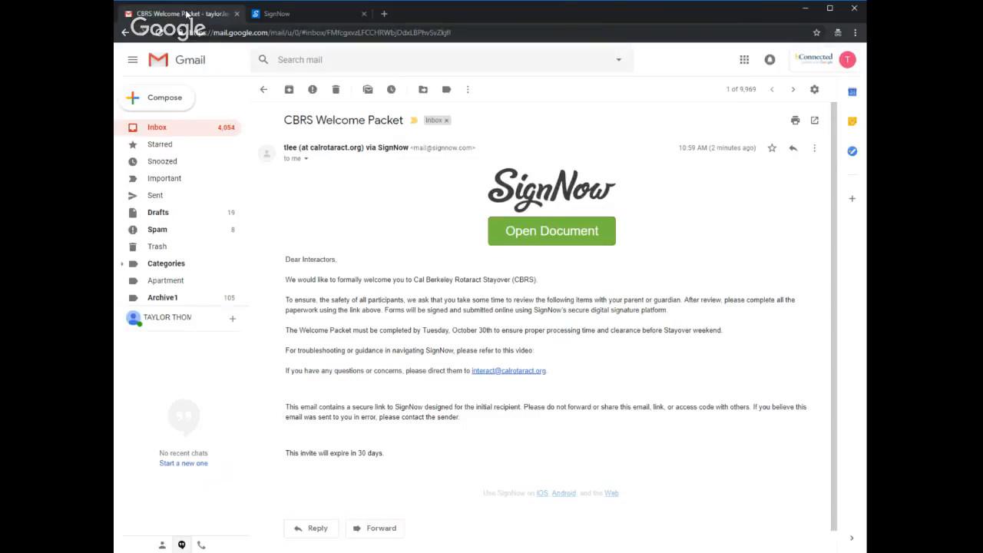
left_click(528, 241)
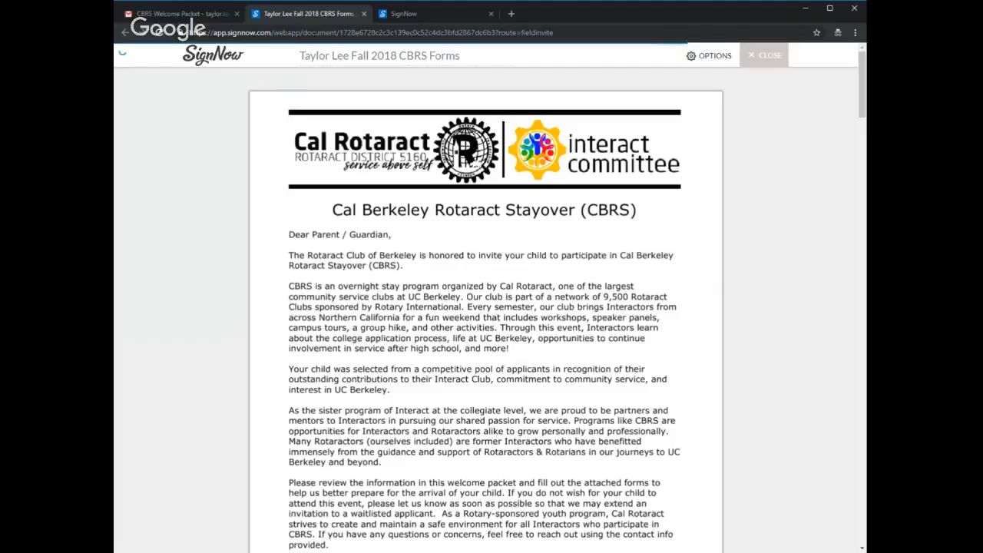
mouse_move(863, 65)
left_mouse_down()
mouse_move(862, 150)
mouse_move(863, 65)
left_mouse_up()
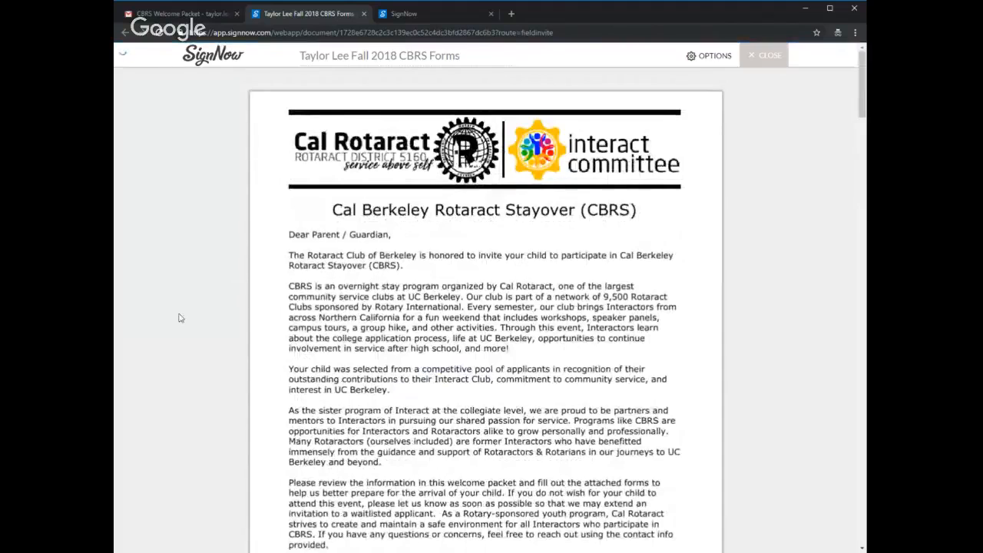
Step: Switch to the parent's Gmail inbox in the maximized InPrivate browser window and open the Cal Berkeley Rotaract Stayover Welcome Packet email
left_click(115, 181)
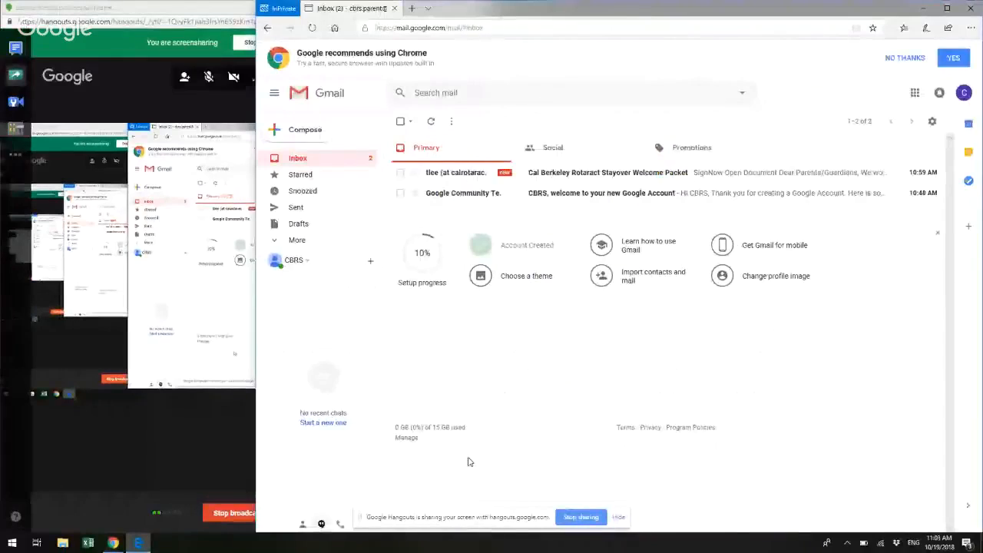
key("super+Up")
key("super+Up")
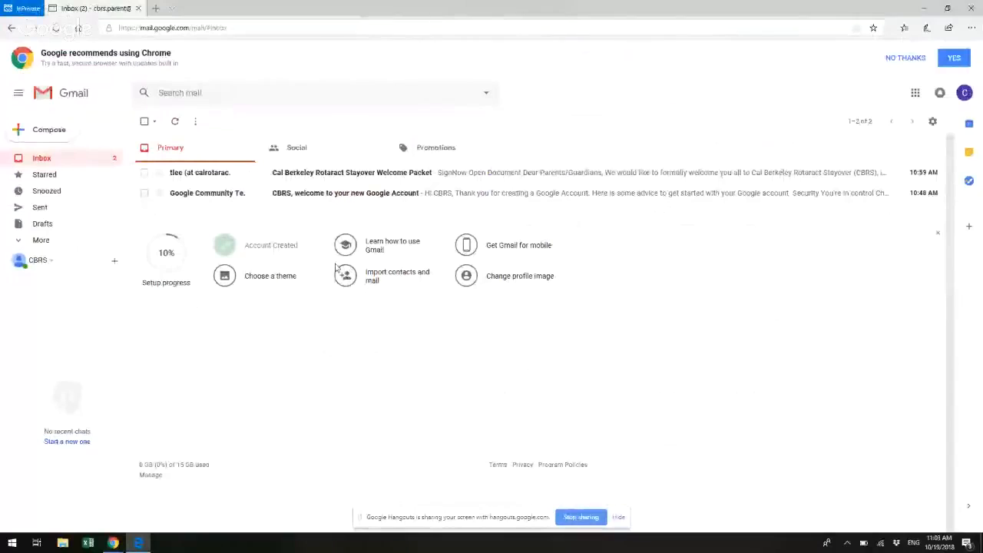
left_click(334, 175)
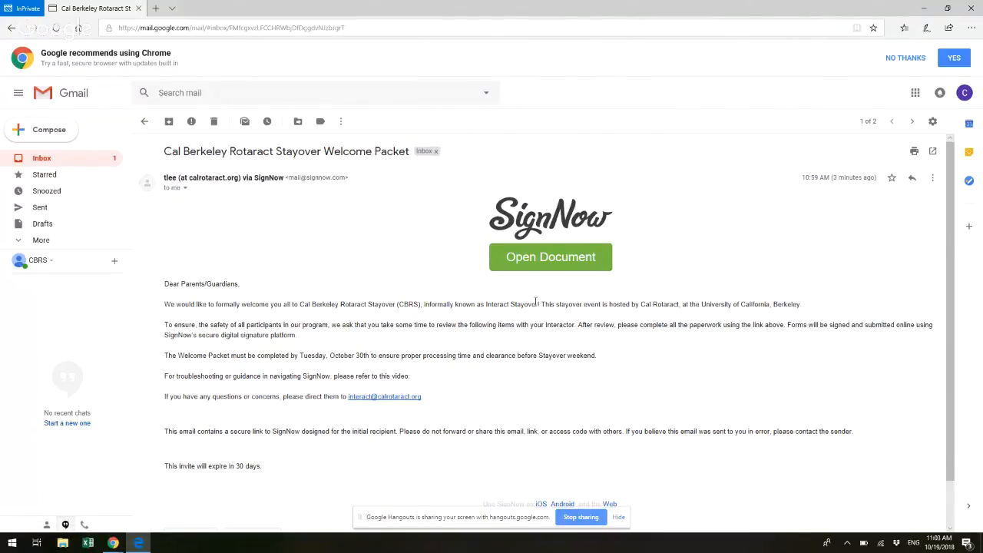
Step: Open the packet from the parent's email, get started with signing, and use the guide to go to the required fields
left_click(566, 252)
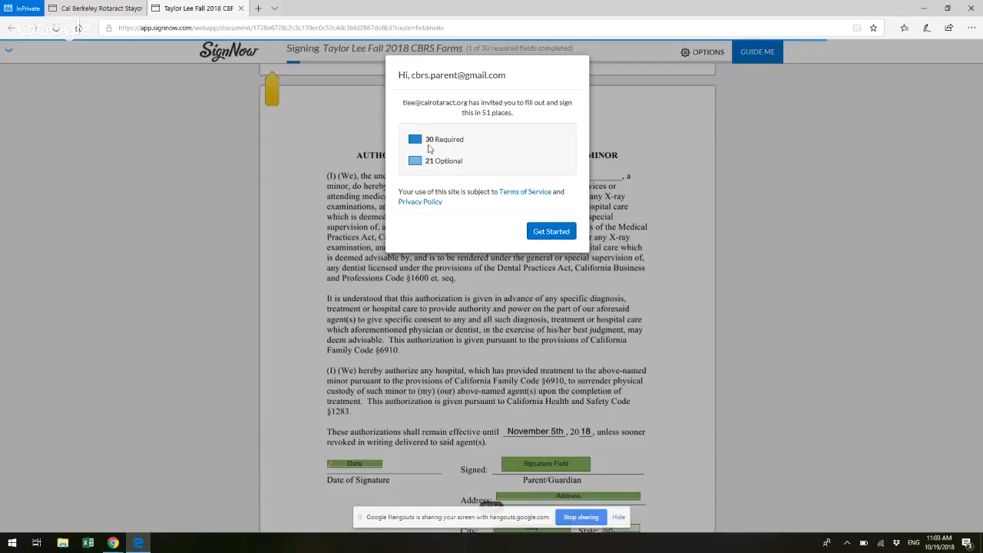
left_click(552, 232)
scroll(494, 150, "down", 7)
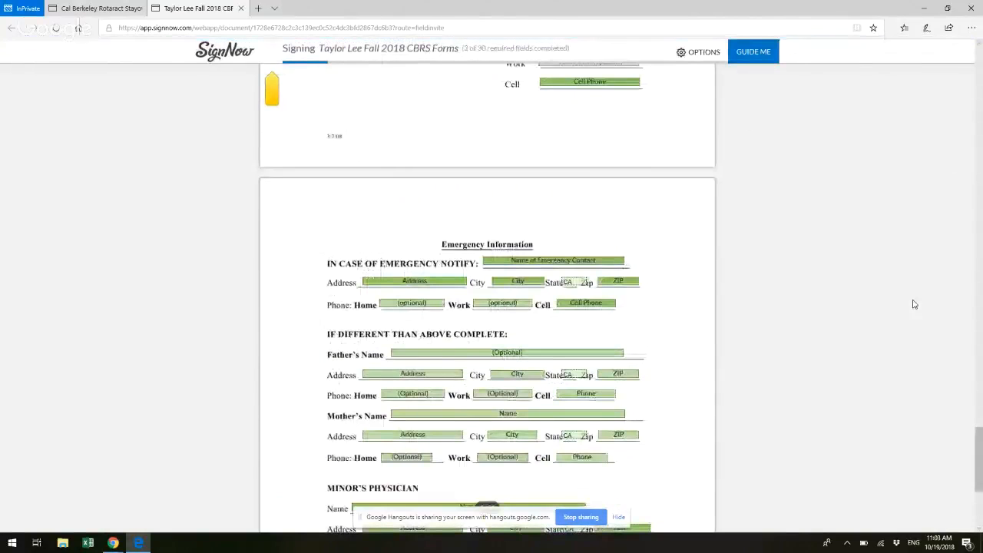
left_click(756, 60)
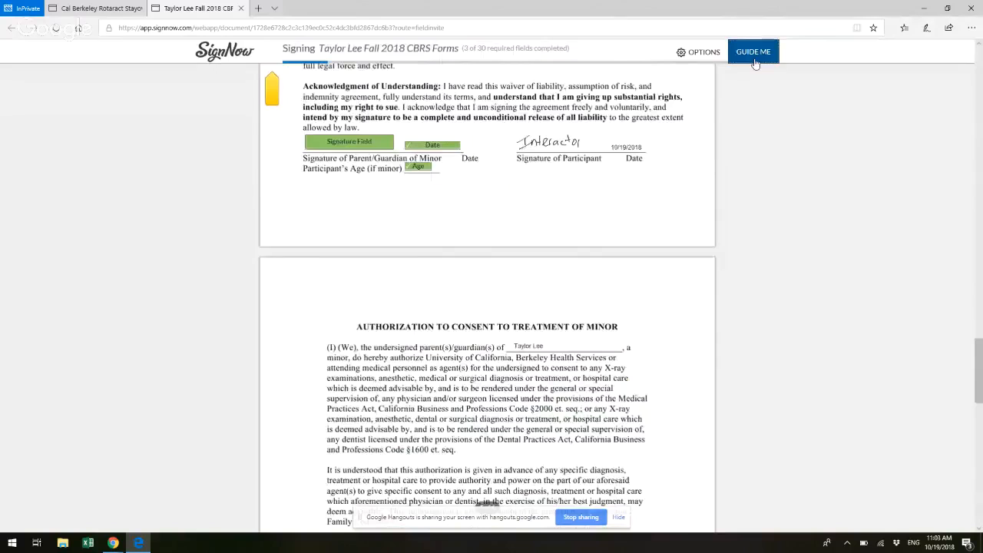
Step: Enter the parent/guardian's name beneath the Authorization of liability waiver and open its signature field in drawing mode
mouse_move(980, 279)
left_mouse_down()
mouse_move(980, 104)
mouse_move(980, 273)
mouse_move(978, 252)
left_mouse_up()
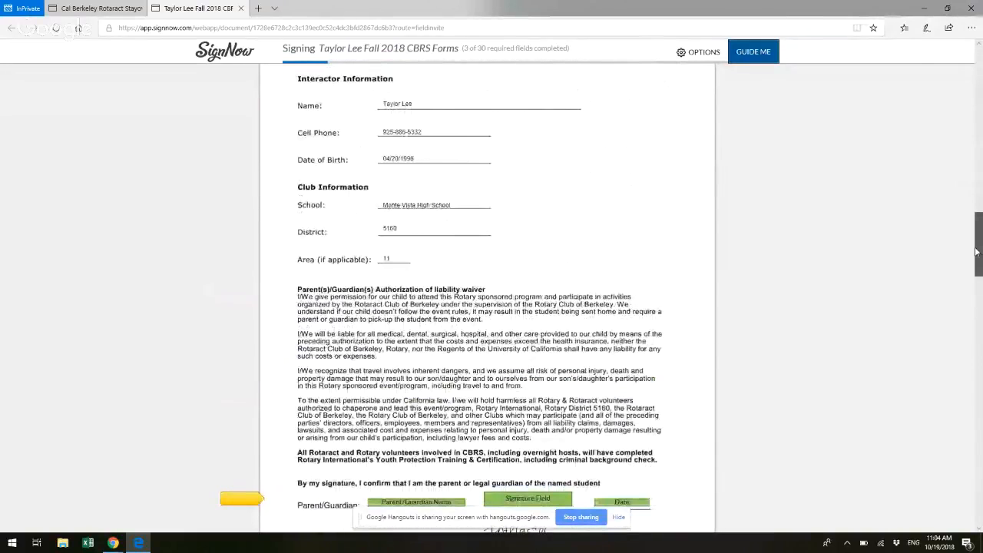
left_click_drag(978, 252, 977, 282)
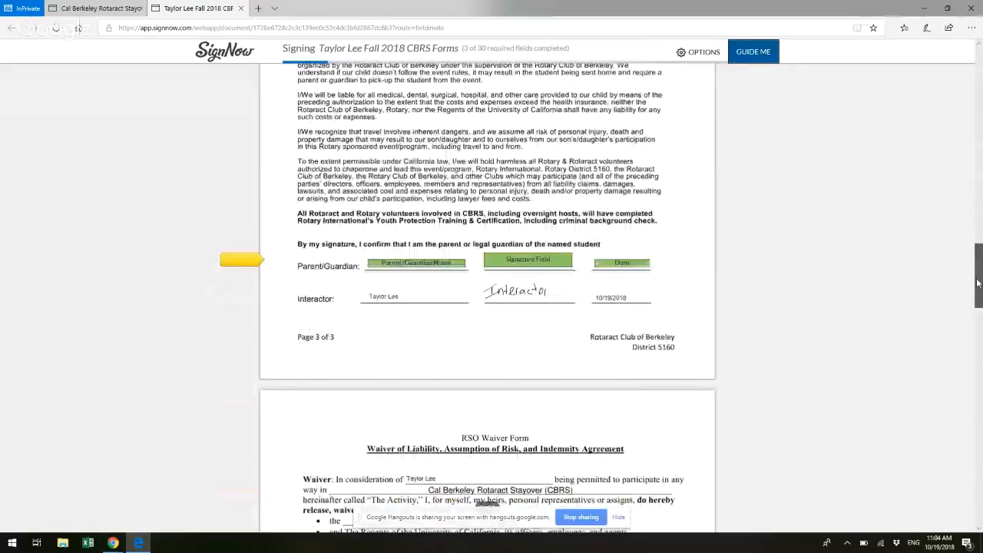
left_click(418, 265)
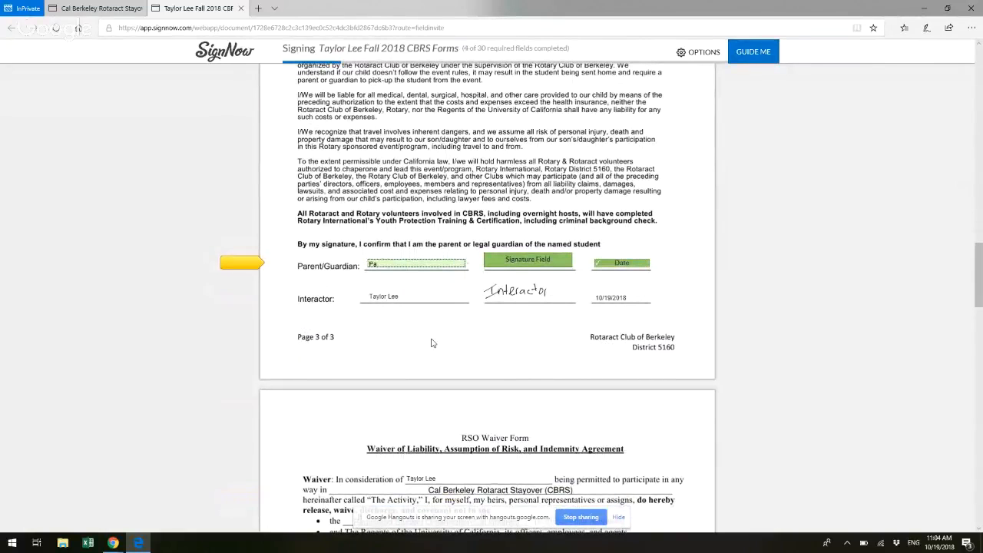
type("Taylor's Parent")
left_click(523, 260)
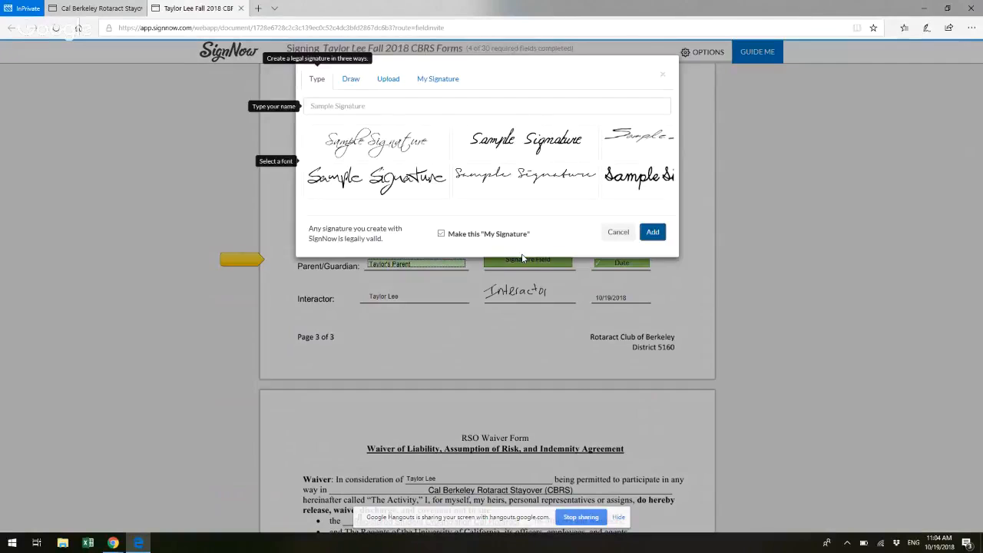
left_click(350, 78)
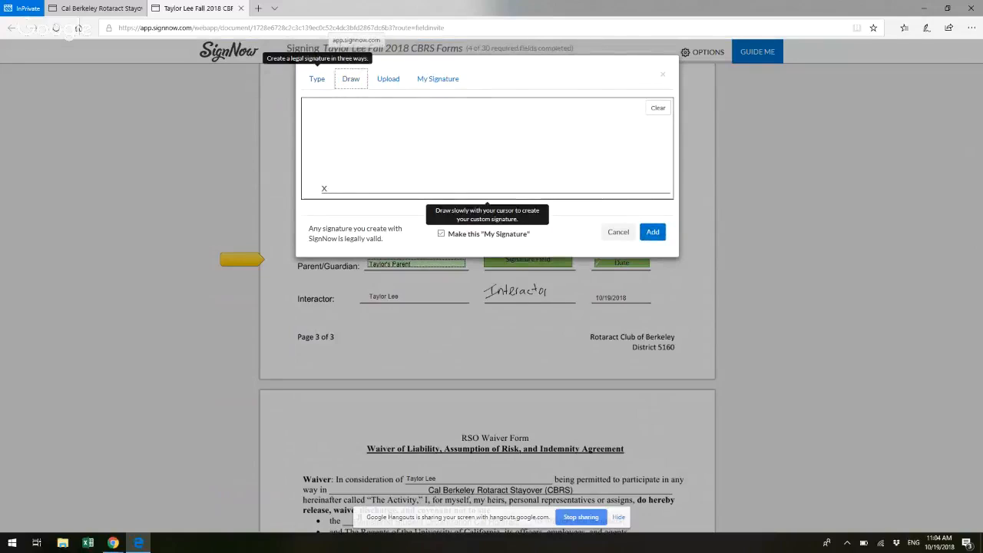
left_click_drag(369, 126, 371, 163)
mouse_move(361, 136)
left_mouse_down()
mouse_move(385, 137)
mouse_move(352, 174)
left_mouse_up()
left_click(658, 108)
Step: Draw the handwritten signature "Parent" and add it to the parent/guardian signature field of the liability authorization
mouse_move(347, 120)
left_mouse_down()
mouse_move(385, 128)
mouse_move(355, 154)
mouse_move(416, 153)
mouse_move(407, 171)
mouse_move(445, 146)
mouse_move(473, 165)
mouse_move(522, 172)
left_mouse_up()
mouse_move(557, 117)
left_mouse_down()
mouse_move(561, 173)
mouse_move(547, 148)
left_mouse_up()
left_click(652, 231)
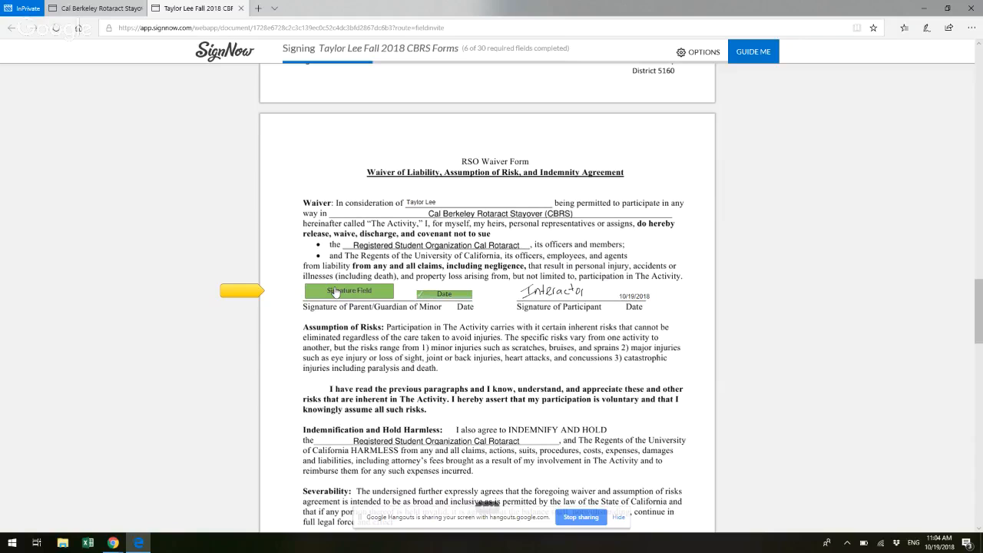
Step: Apply the saved parent signature and the date 10/19/2018 to the first parent/guardian line of the RSO Waiver Form
left_click(335, 292)
left_click(650, 234)
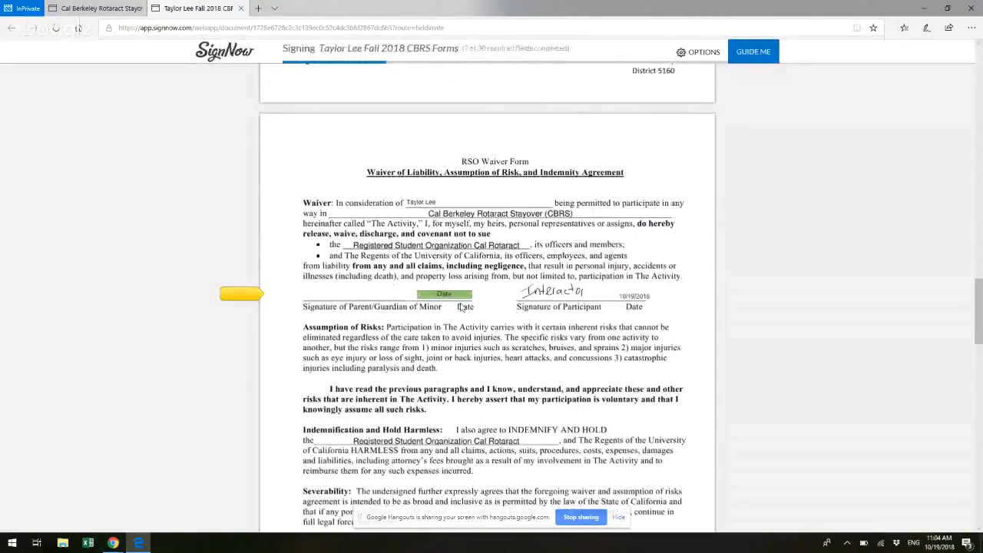
left_click(447, 296)
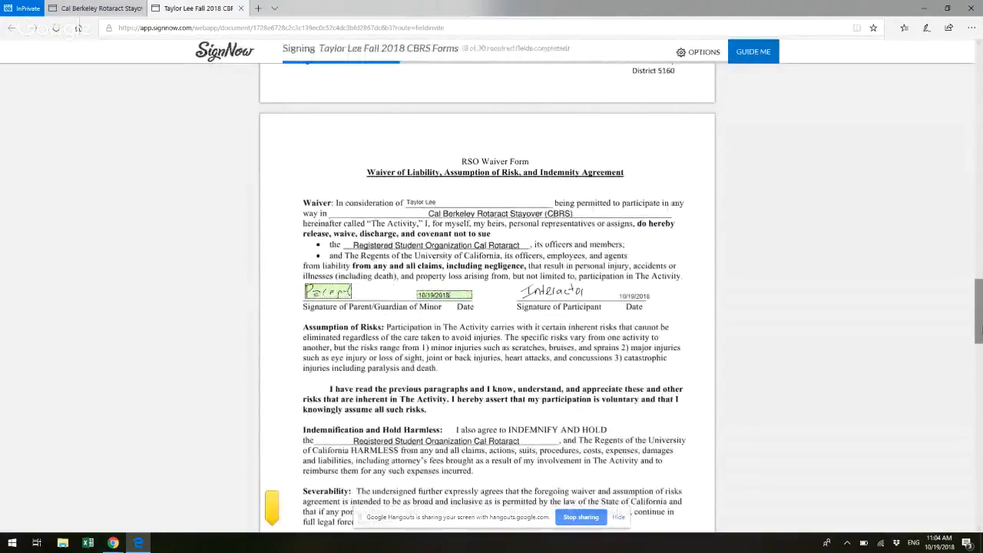
Step: Sign and date the parent/guardian line under Acknowledgment of Understanding with 10/19/2018 and set the participant's age to 22
left_click_drag(981, 328, 981, 353)
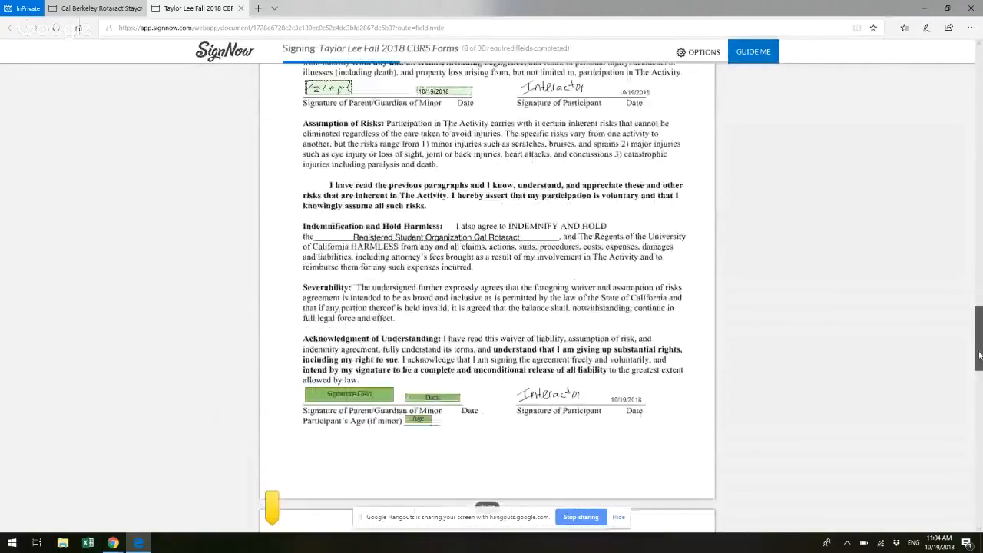
left_click(348, 392)
left_click(653, 232)
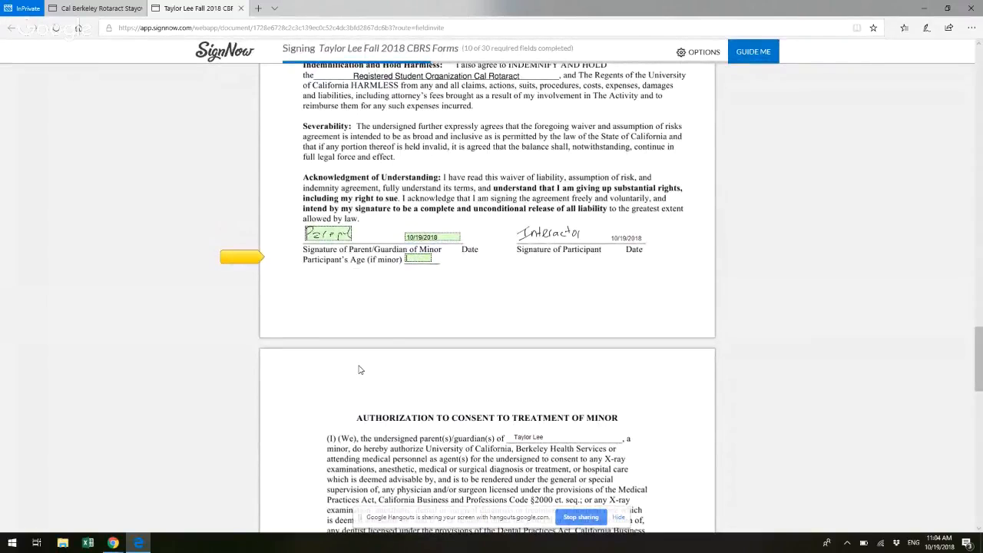
type("22")
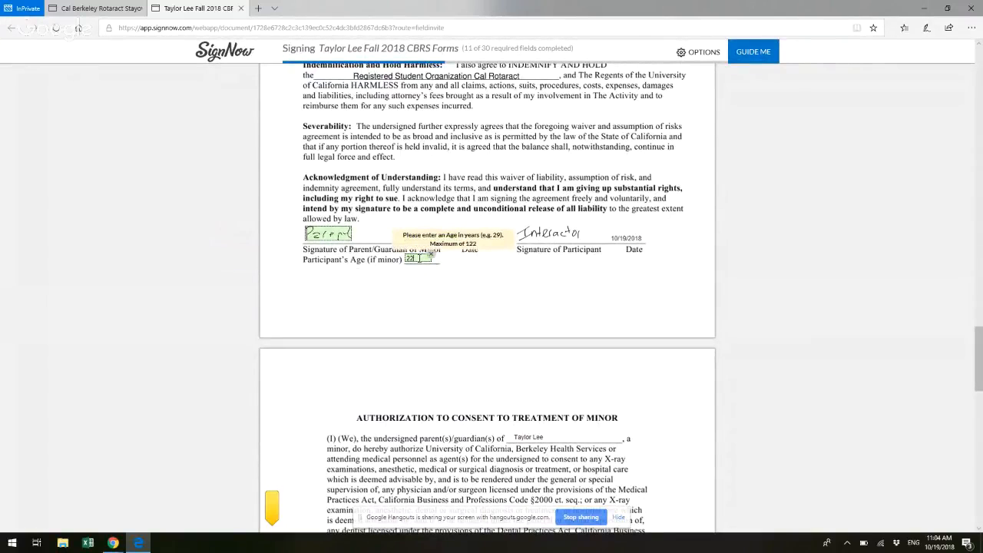
left_click(383, 261)
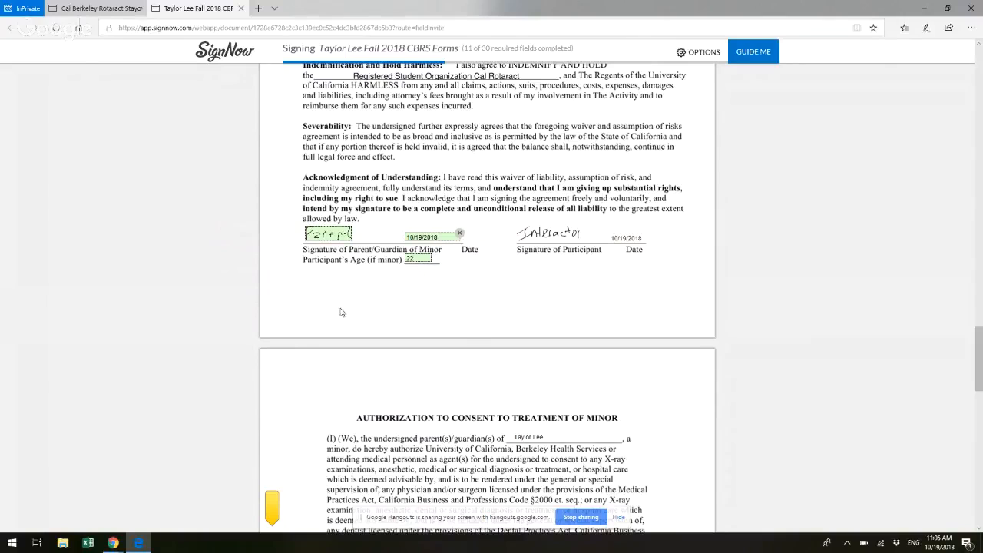
Step: Date the Authorization to Consent to Treatment of Minor 10/19/2018 and add the saved parent signature
left_click_drag(980, 361, 980, 405)
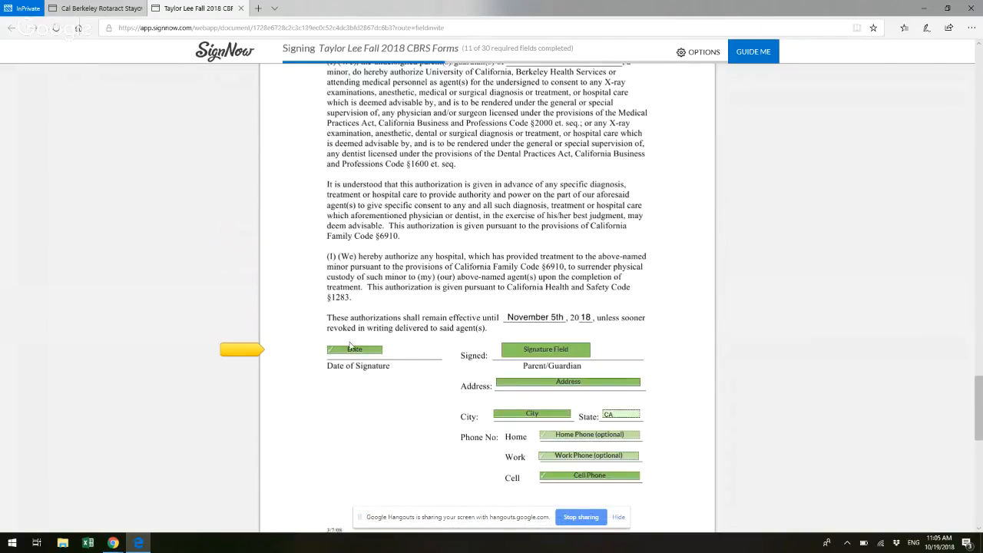
left_click(349, 347)
left_click(528, 351)
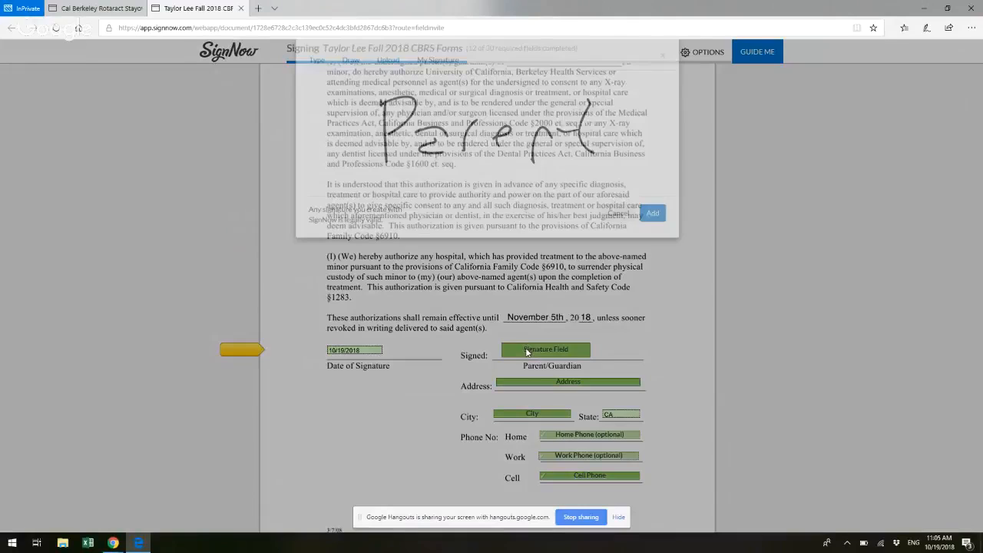
left_click(655, 234)
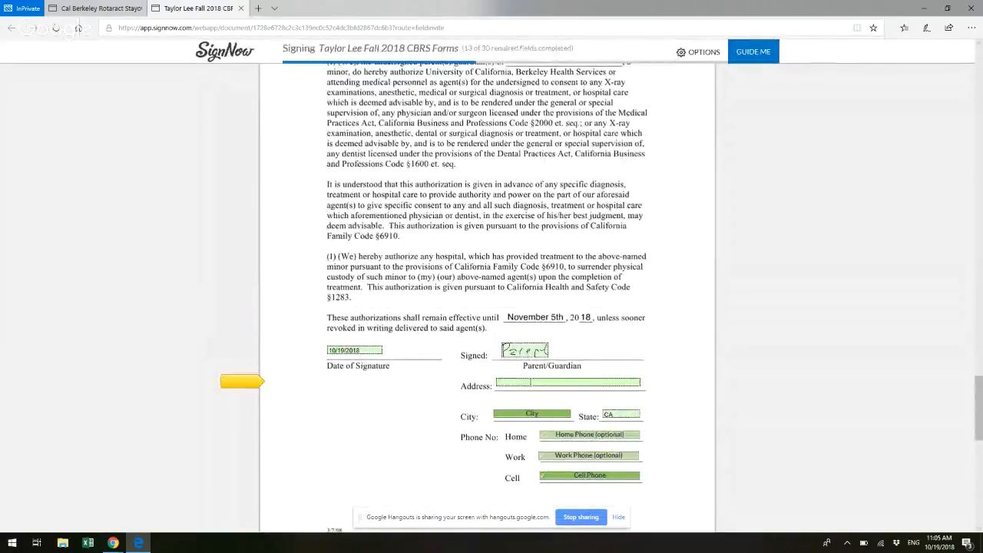
Step: Fill in the parent's street address, city and cell phone number on the treatment authorization, leaving the optional phone numbers blank
left_click(531, 382)
type("123 Main Street")
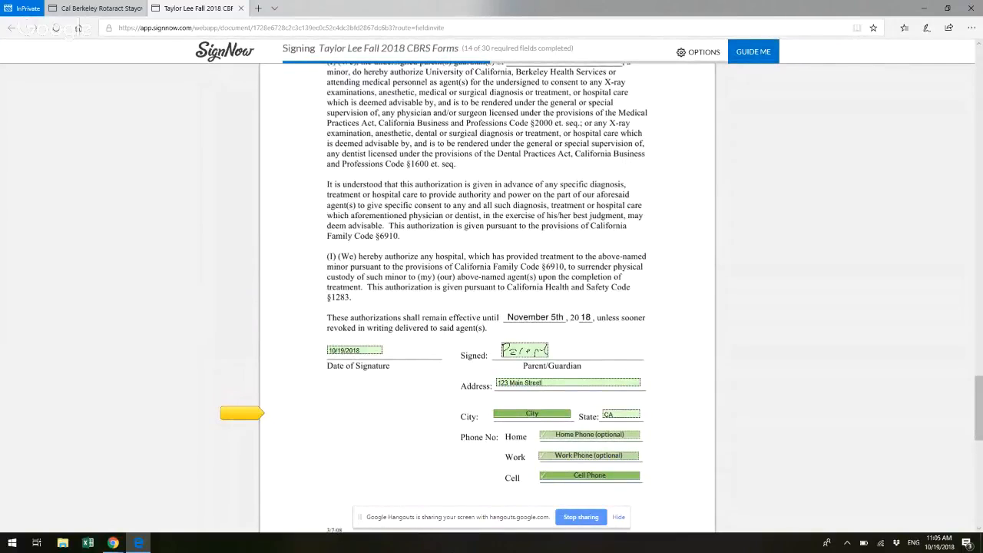
left_click(534, 413)
type("Berkeley")
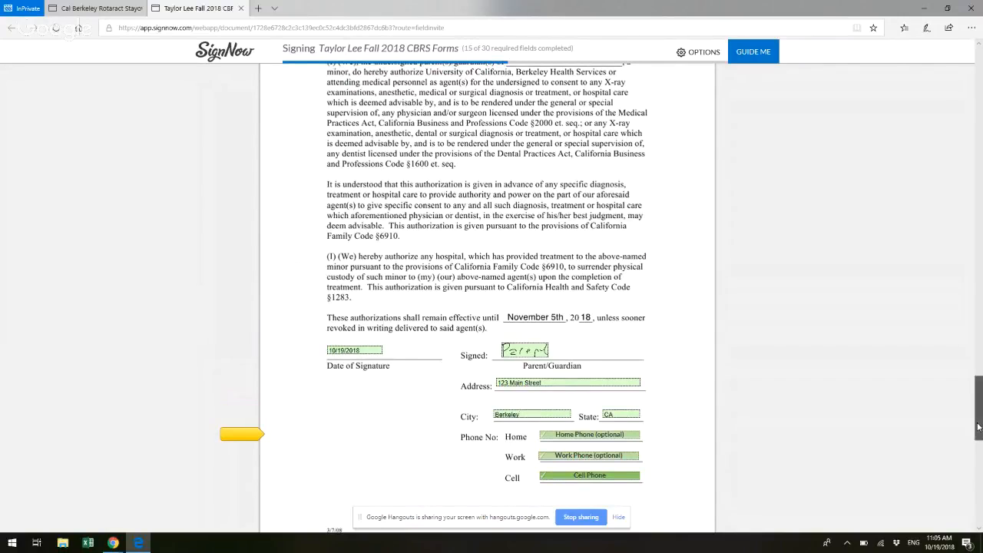
left_click_drag(980, 427, 980, 443)
left_click(616, 342)
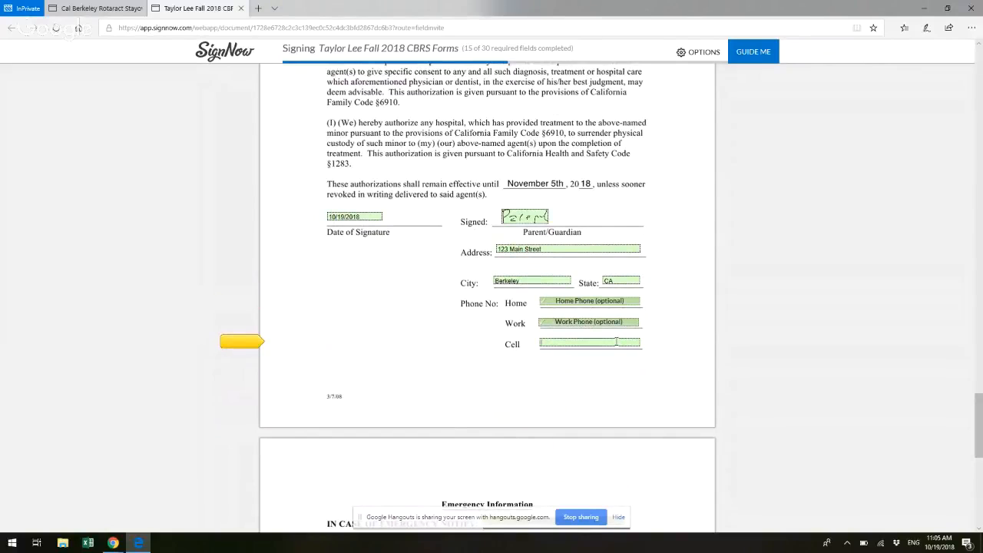
type("123-45")
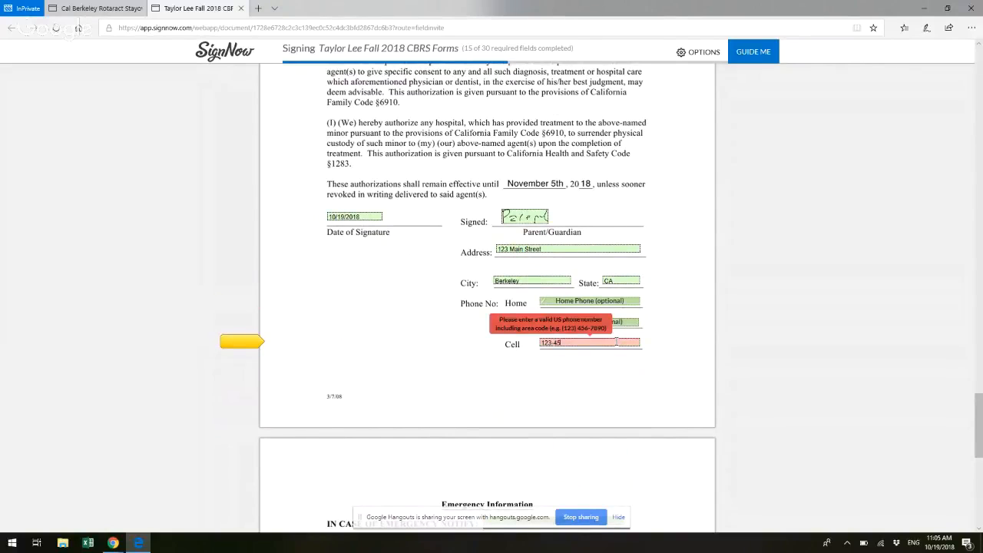
type("6-7890")
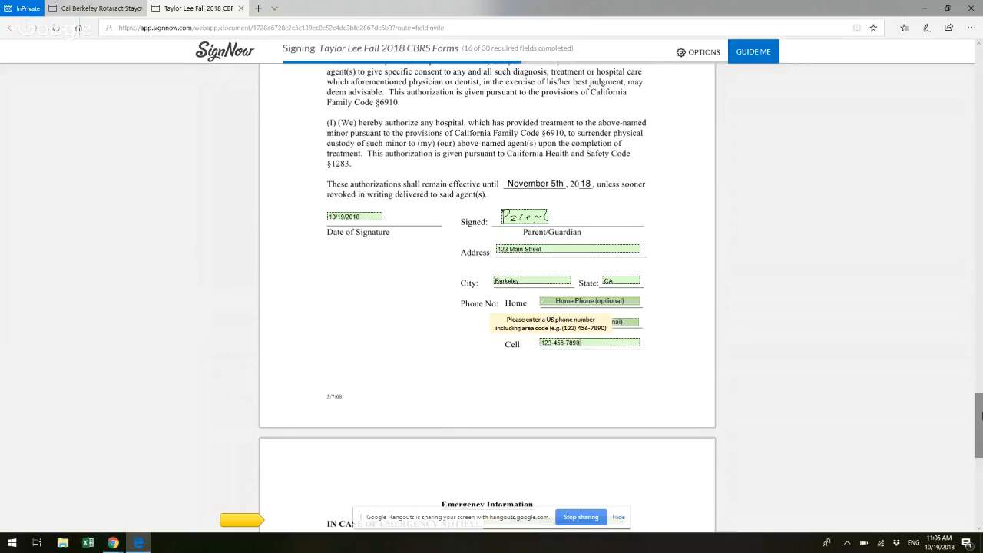
Step: Complete the emergency contact under Emergency Information with the contact's name, street address, city, ZIP code and cell phone number
scroll(975, 454, "down", 5)
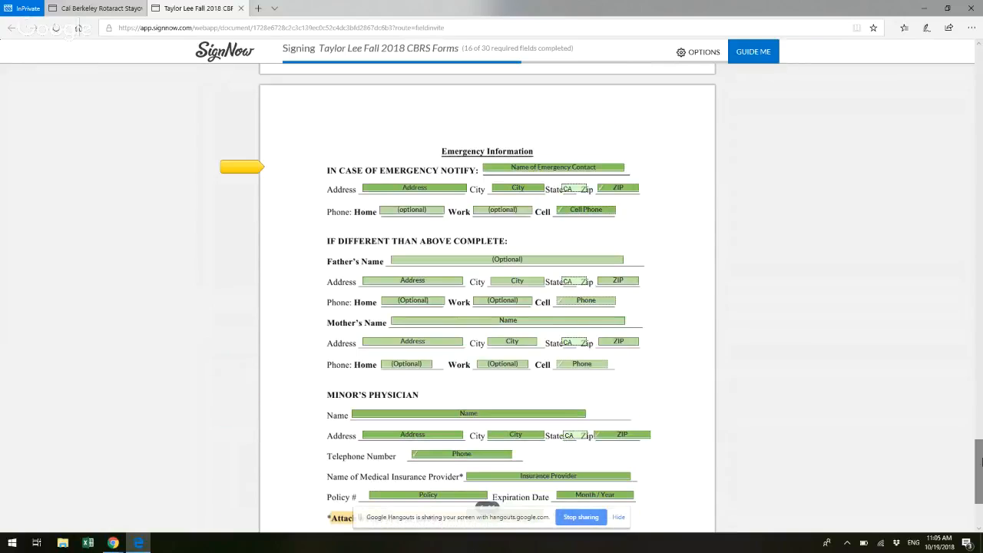
left_click(536, 167)
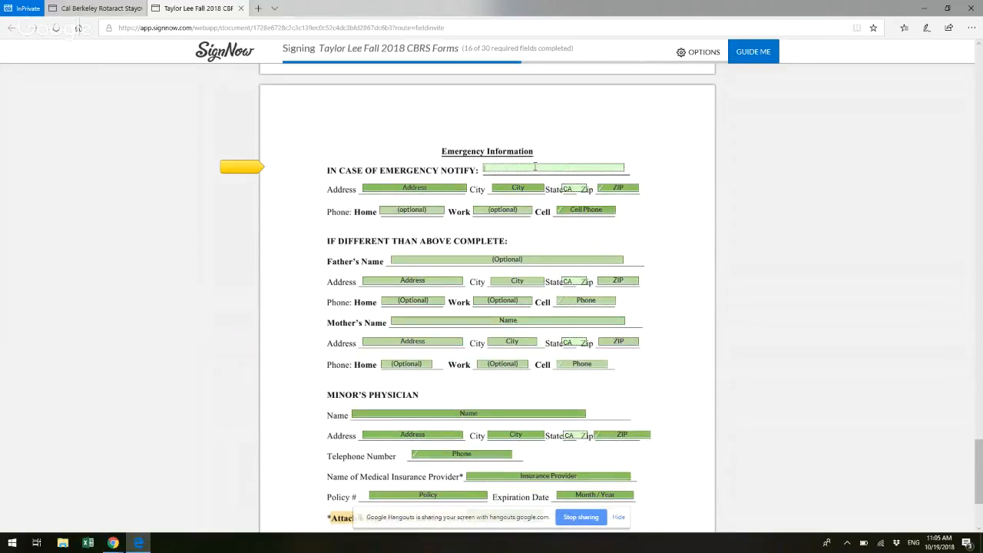
type("Tayl")
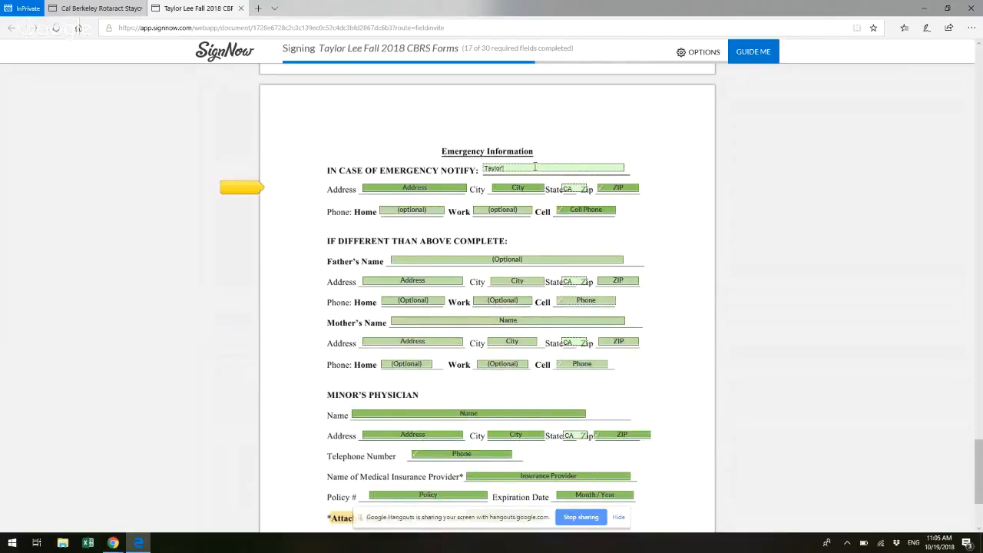
type("or's Parent")
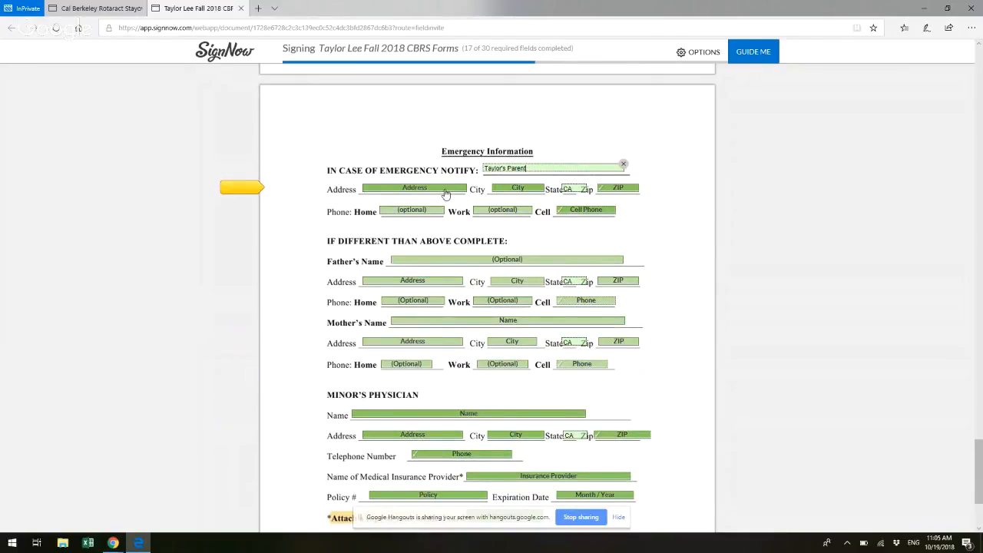
left_click(445, 190)
left_click(525, 190)
type("Berkeley")
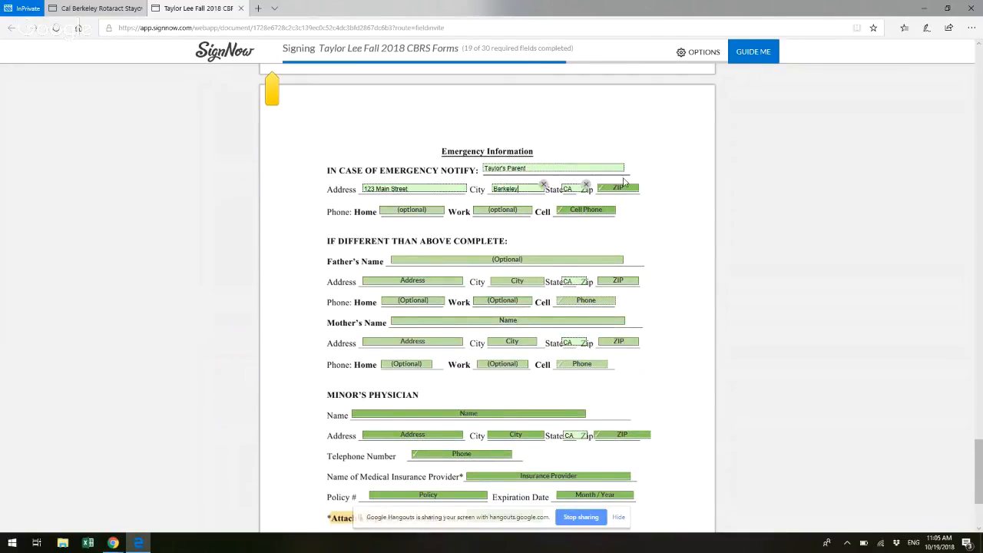
left_click(627, 189)
type("945")
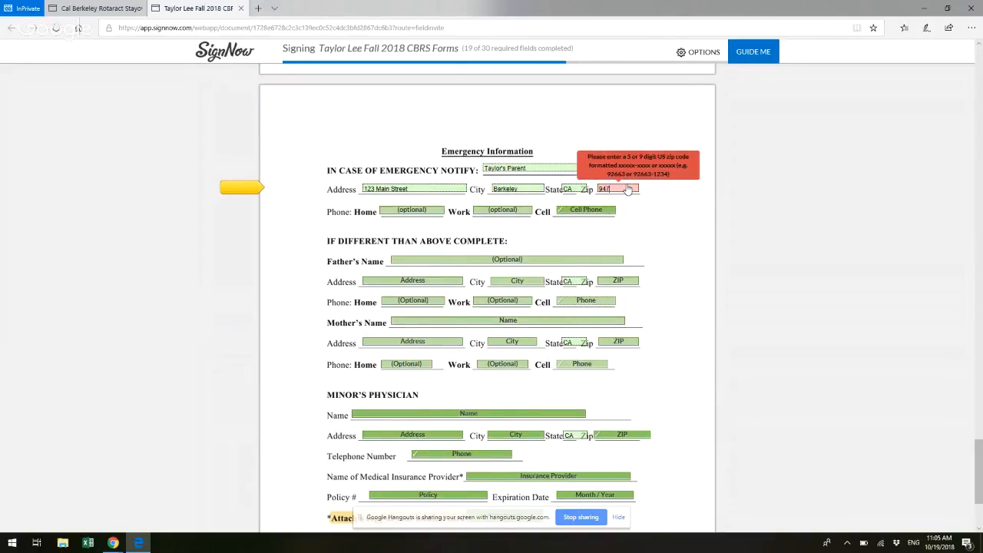
type("20")
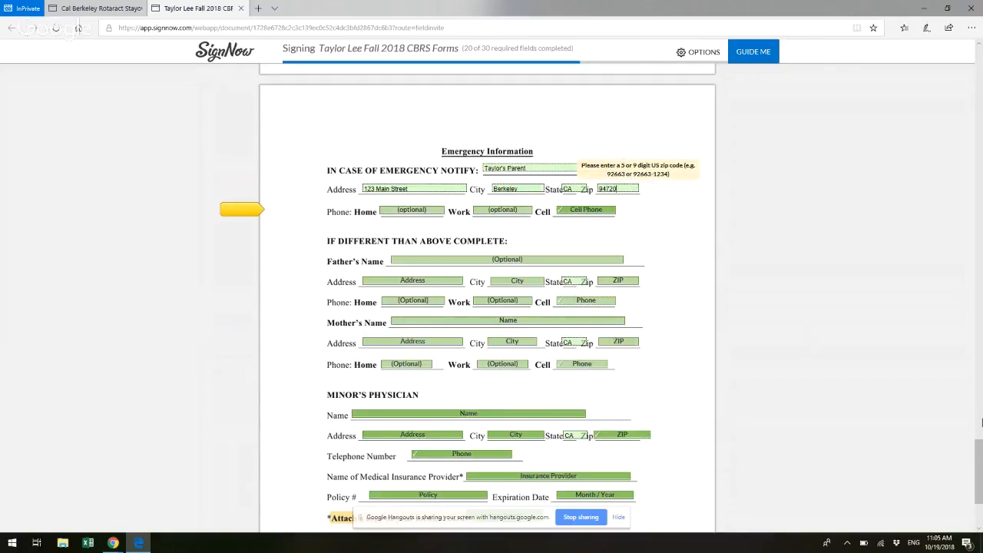
left_click(584, 211)
type("123-456-7890")
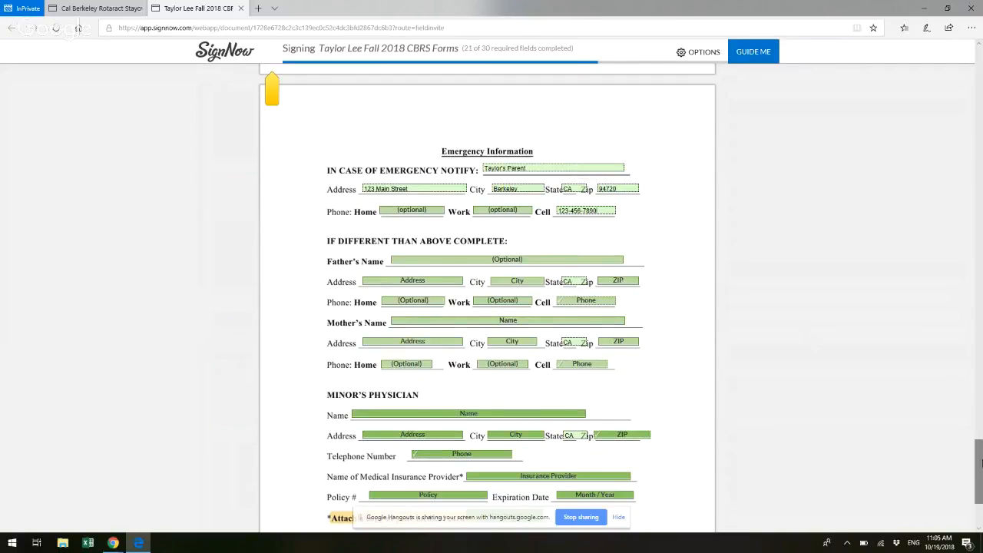
scroll(980, 466, "down", 1)
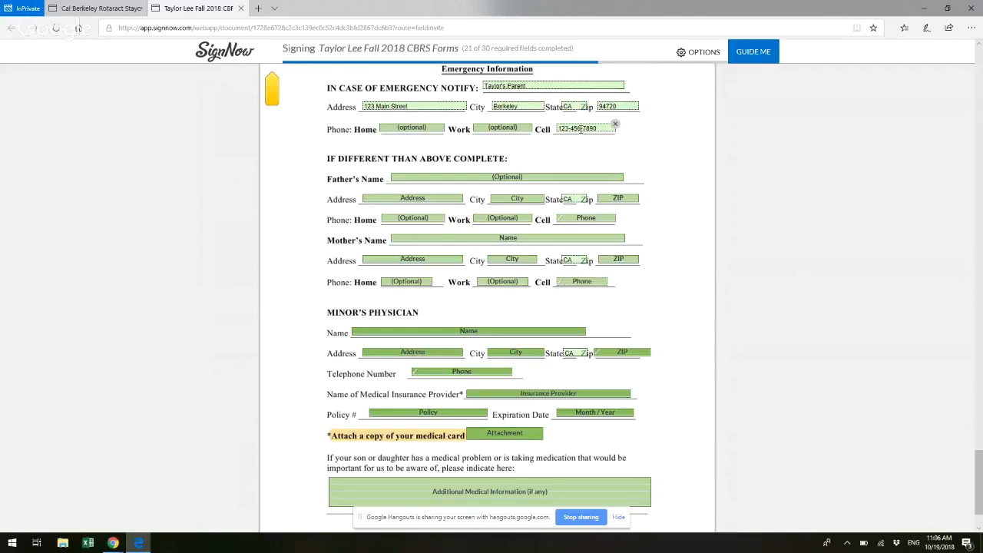
left_click(636, 106)
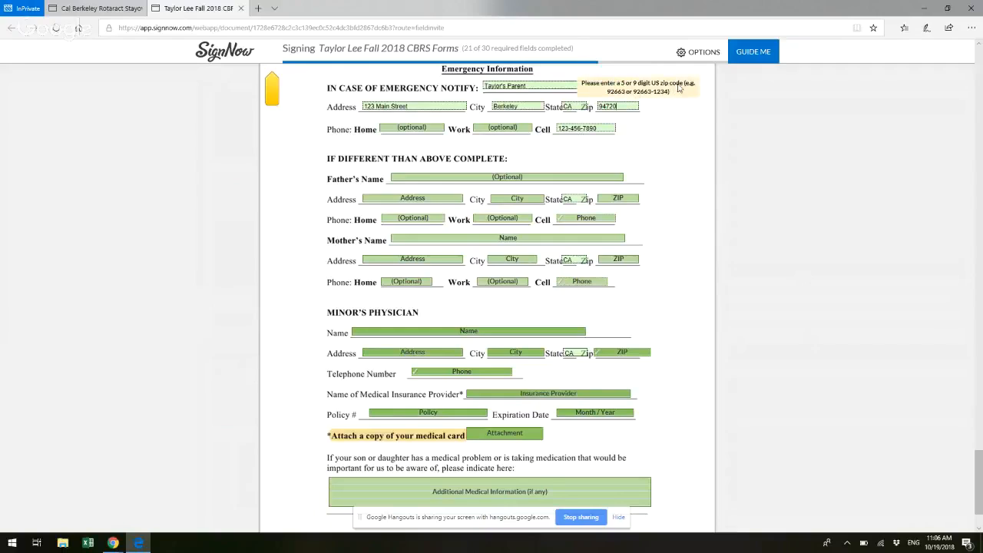
left_click(577, 129)
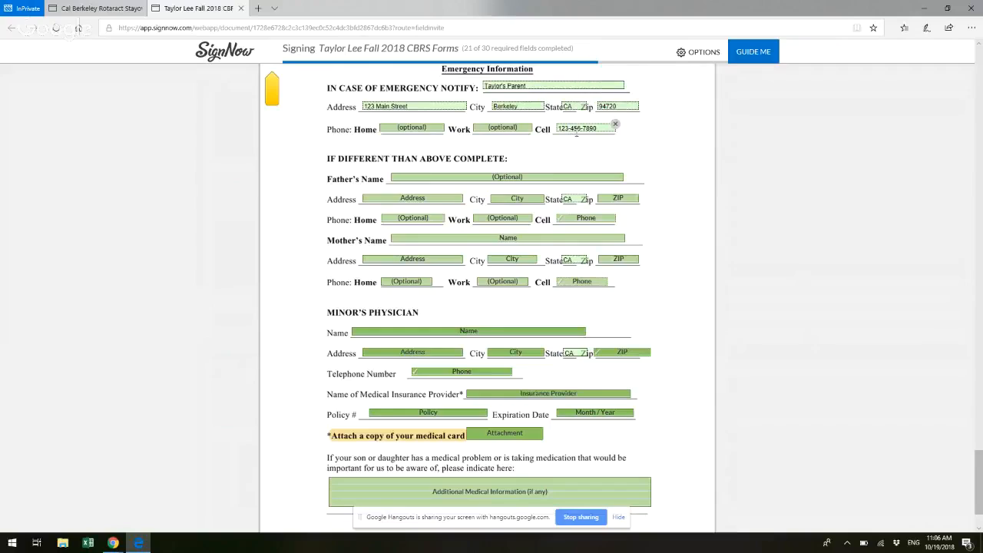
left_click(585, 129)
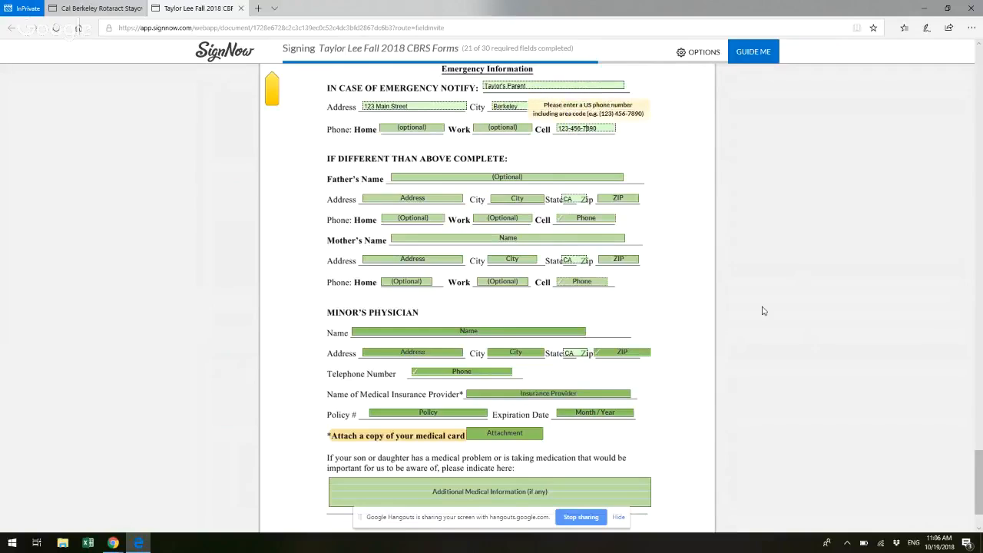
Step: Enter the physician's name, with the title "Dr.", and the practice's street address in the Minor's Physician section
left_click(461, 332)
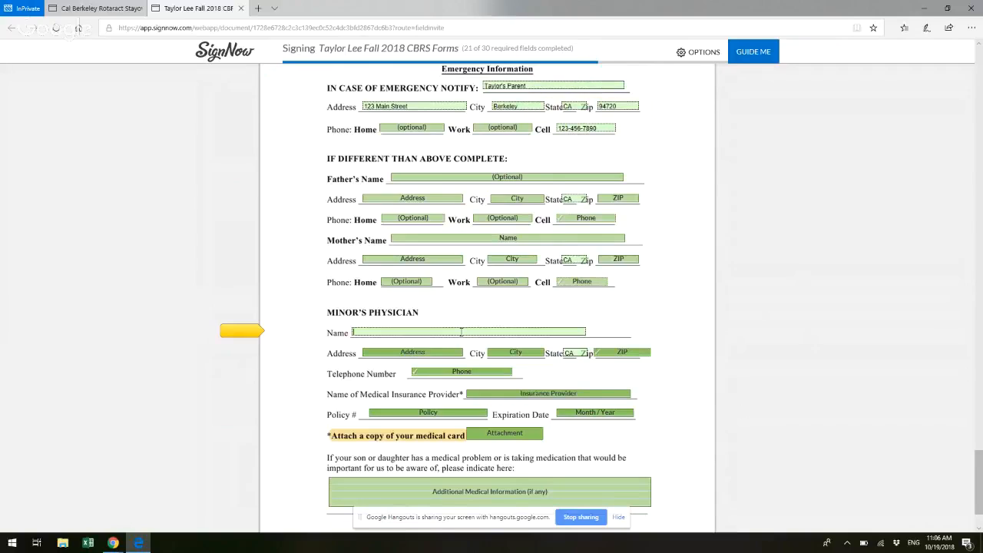
type("Tayl")
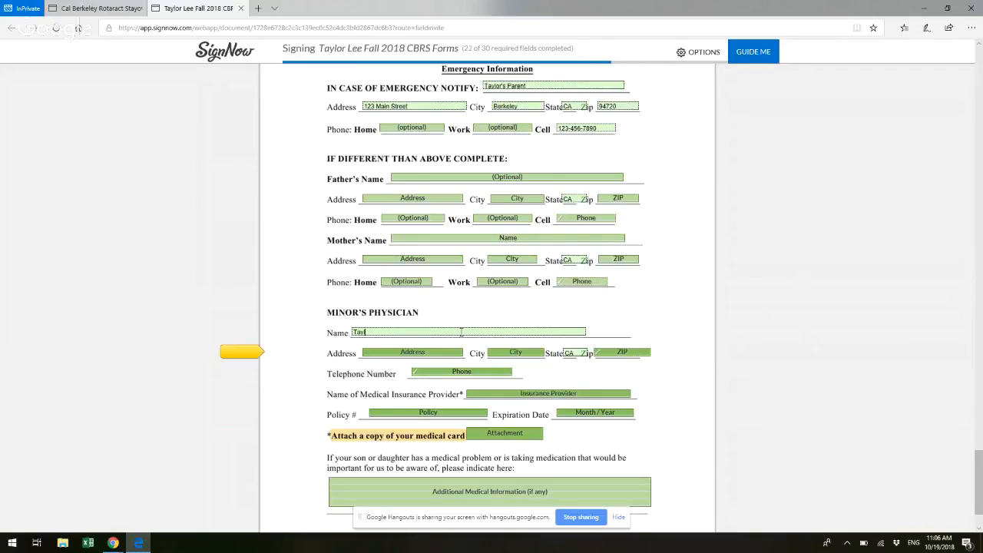
type("or")
key("ctrl+a")
type("D")
left_click(386, 351)
type("123 Main Street")
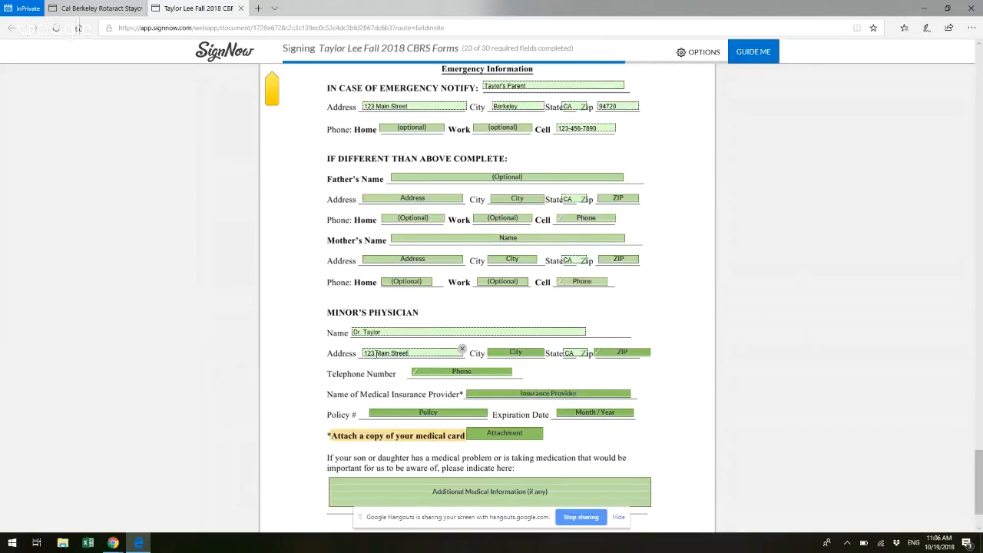
Step: Correct the physician's street number and enter the city, ZIP code and telephone number in the Minor's Physician section
left_click(375, 354)
key("BackSpace")
type("4")
left_click(533, 353)
type("Berkeley")
left_click(631, 353)
type("94720")
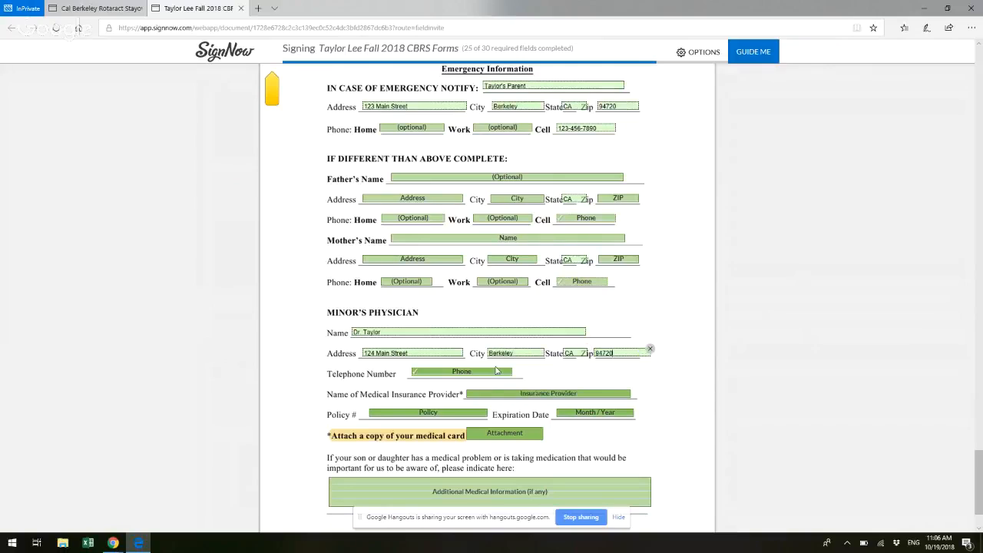
left_click(485, 373)
type("23")
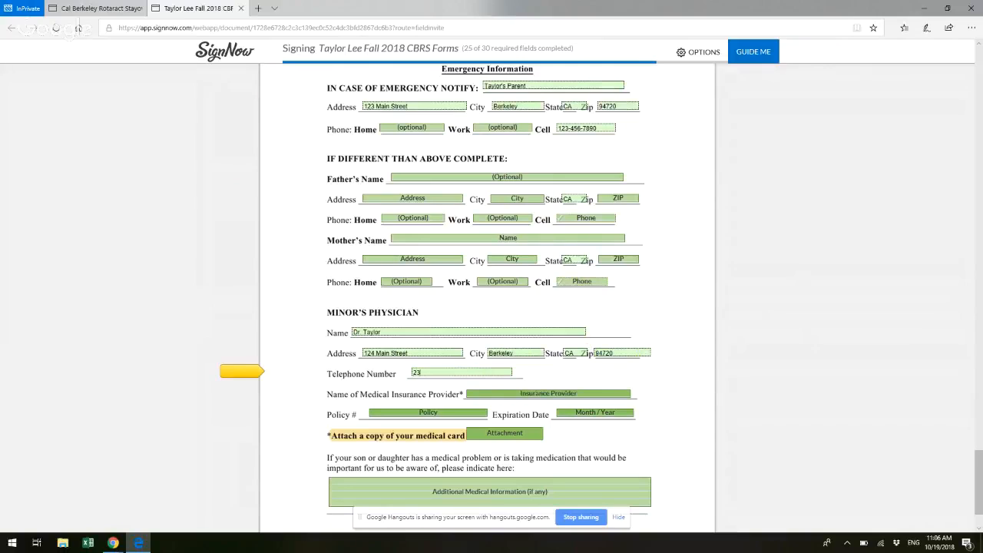
type("4-567-8912")
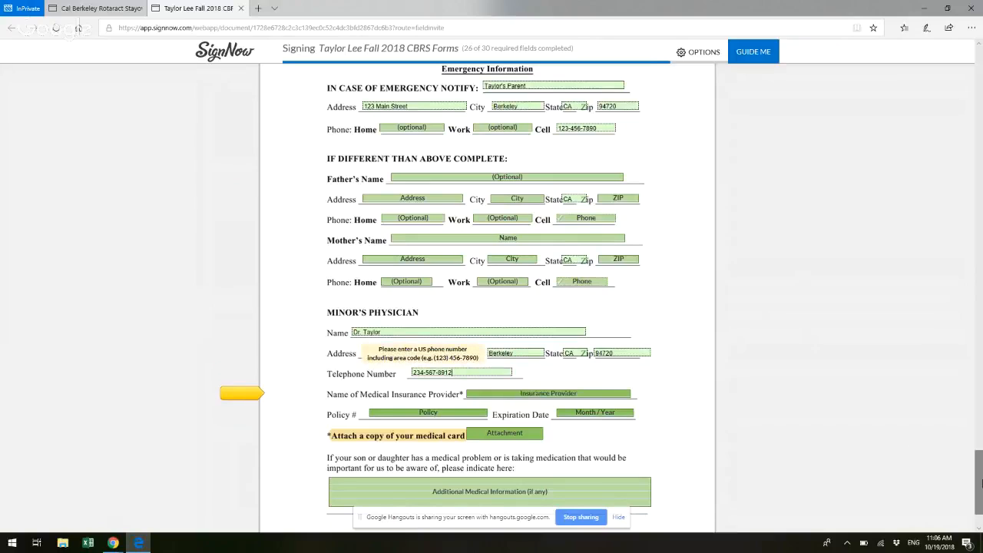
Step: Enter Greedy Insurance Corporation, Inc. as the medical insurance provider, along with the policy number and the expiration date 04/2022
scroll(980, 481, "down", 2)
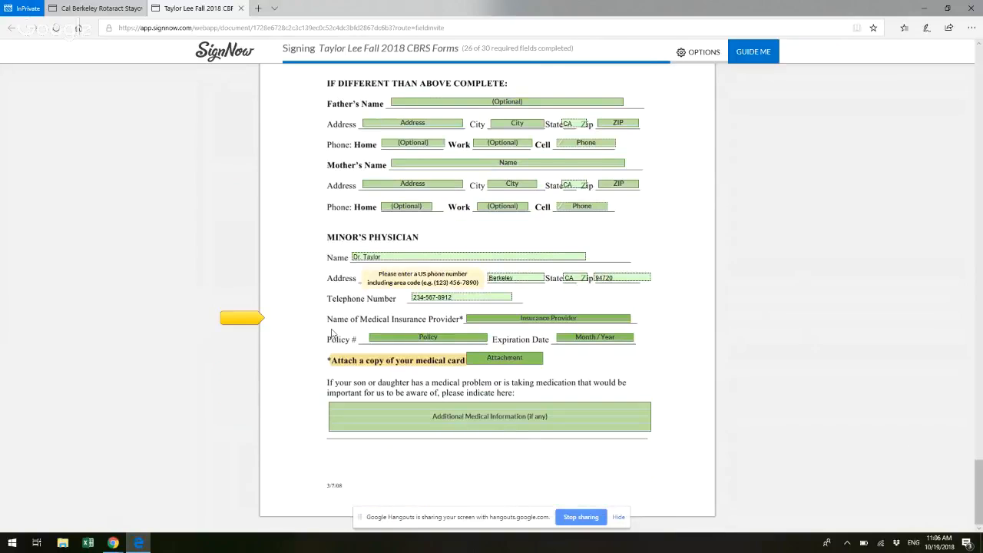
left_click(536, 321)
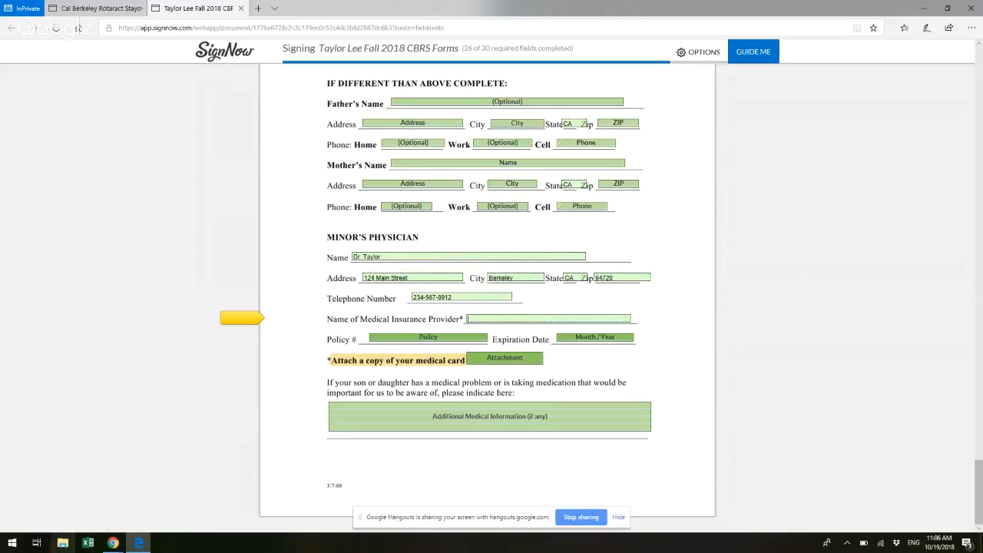
type("Greedy")
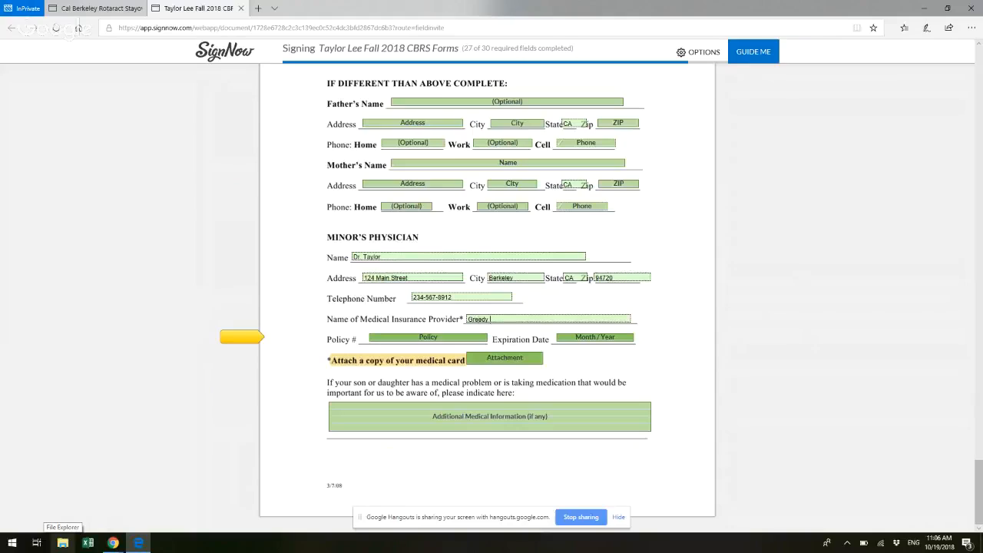
type(" Insurance Corporation.")
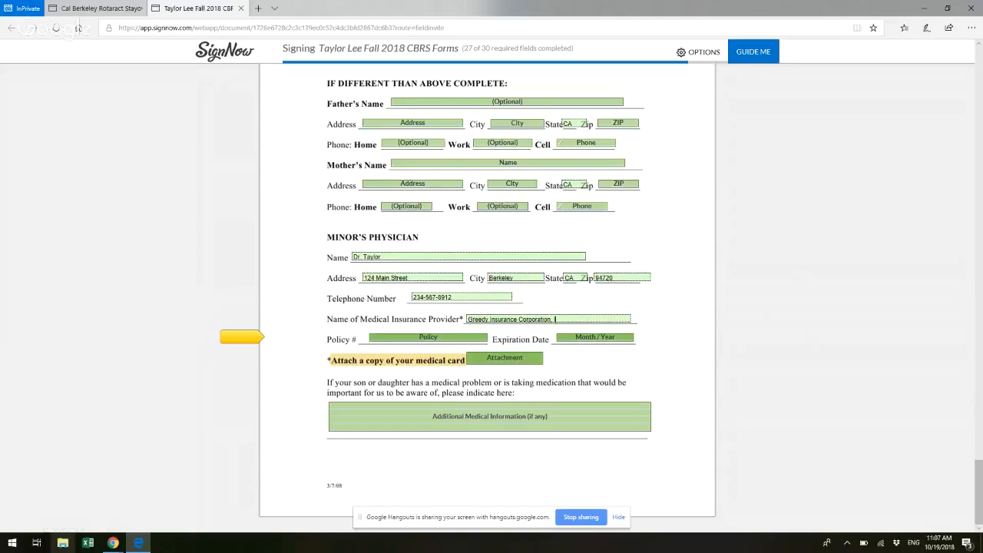
type(" Inc.")
left_click(406, 337)
type("12345")
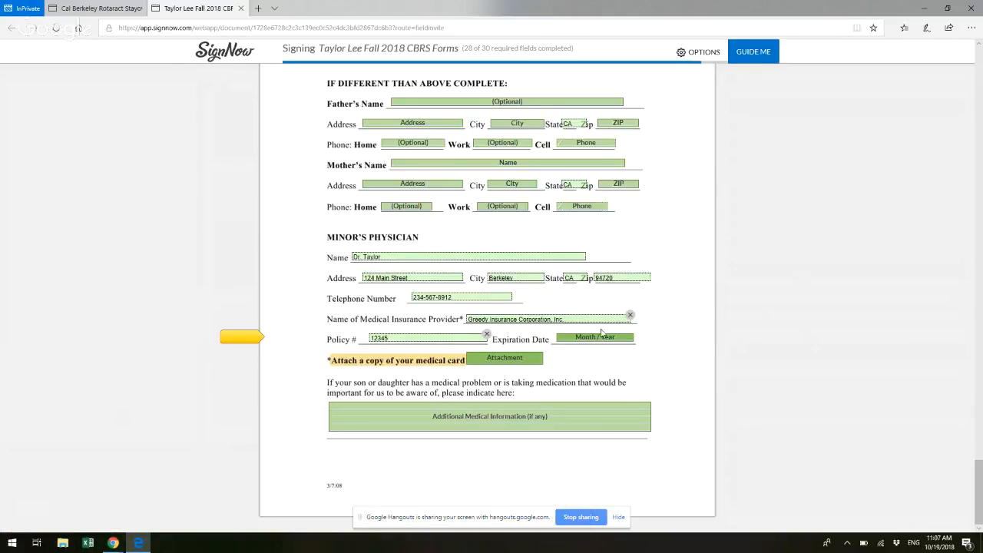
left_click(600, 340)
type("04/2022")
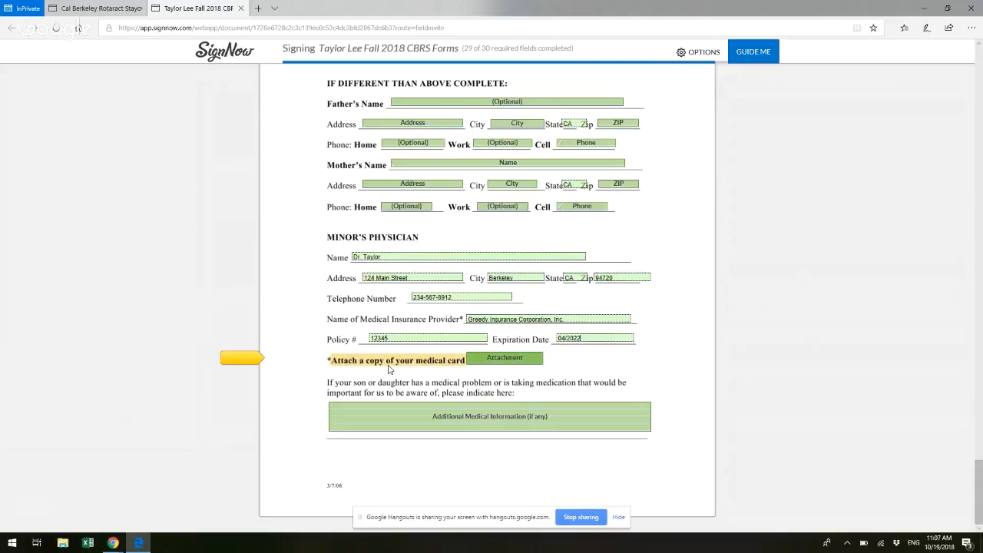
Step: Enter "Allergic to peanuts" as the additional medical information
left_click(349, 406)
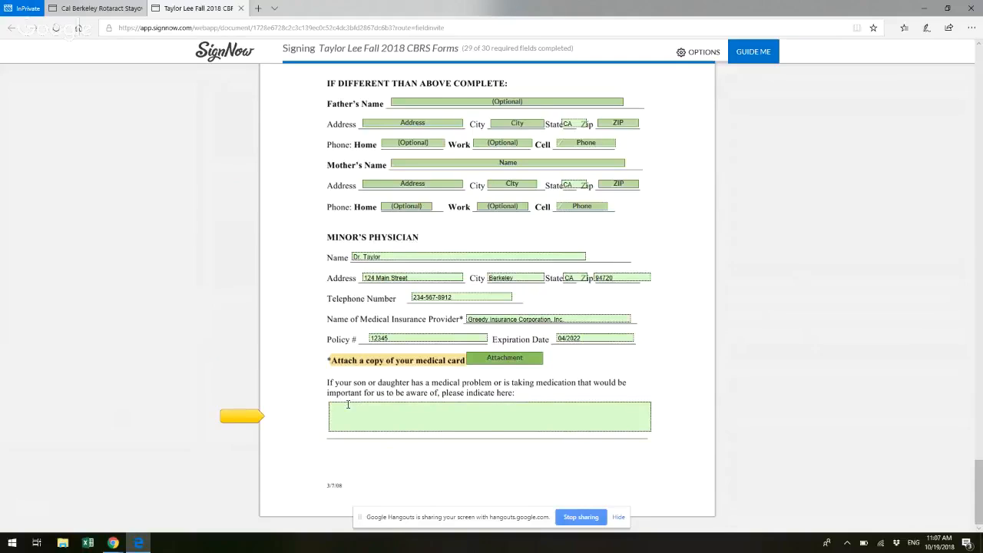
type("Aller")
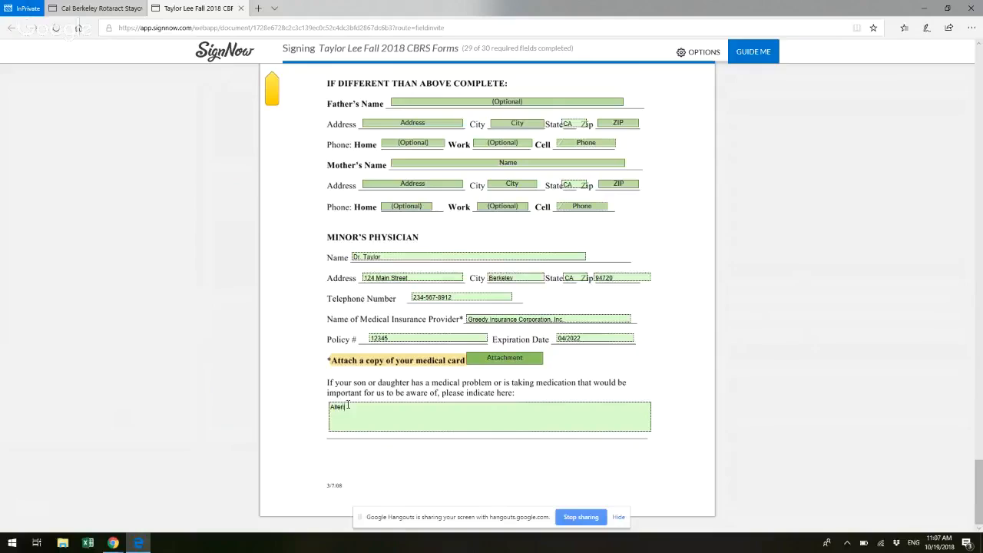
type("gic to peanuts")
Step: Attach G.-Rotaract-Permission-Slip.docx from Downloads in the medical card attachment field and submit the completed document
left_click(500, 365)
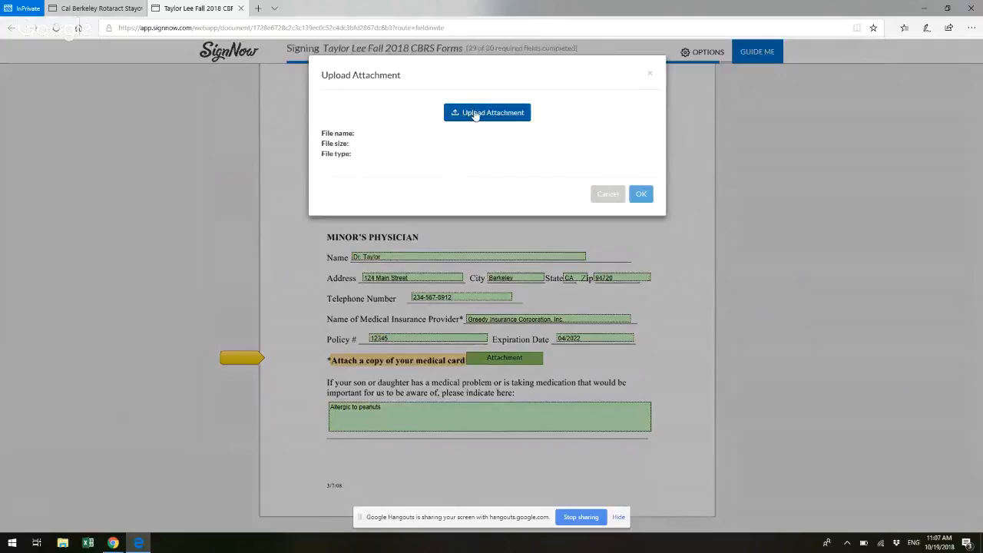
left_click(475, 114)
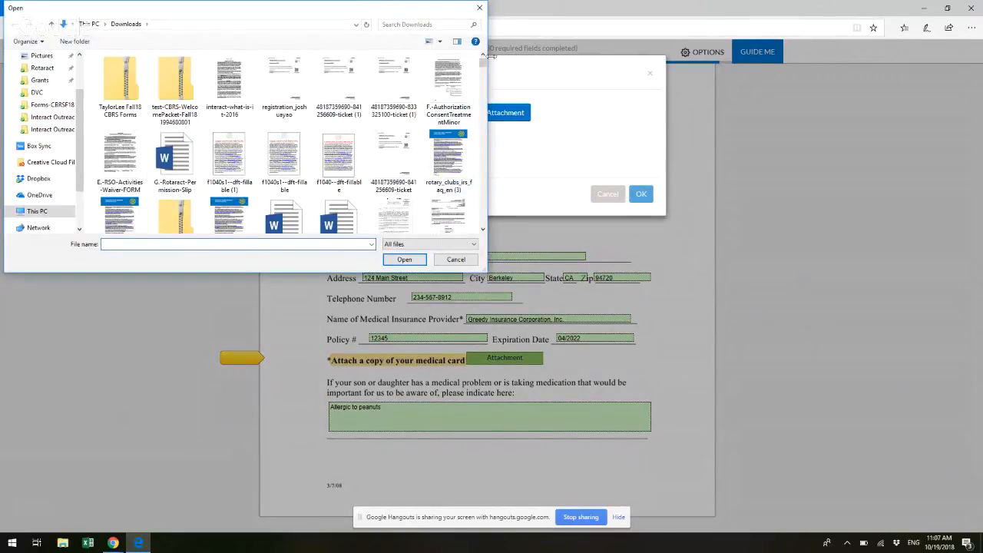
double_click(191, 171)
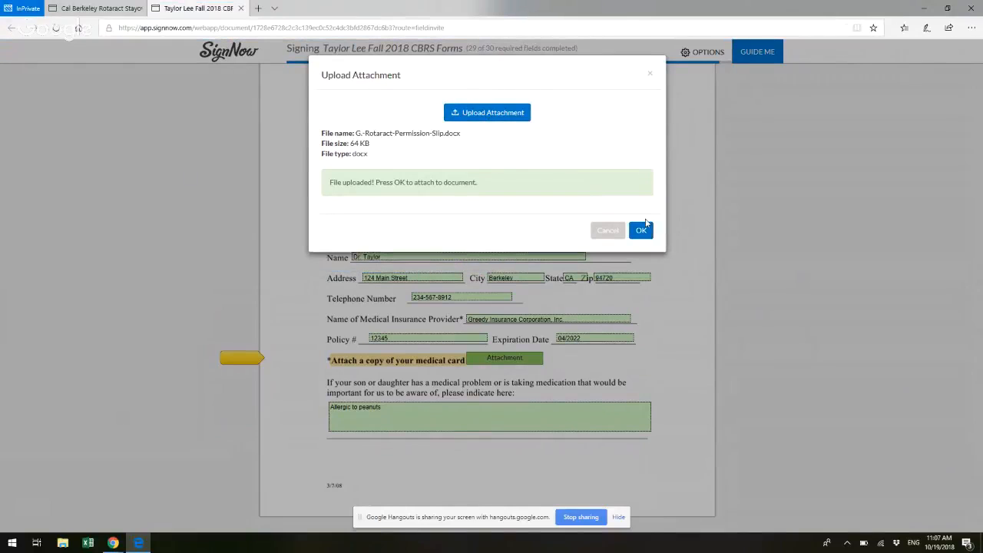
left_click(643, 232)
left_click(642, 231)
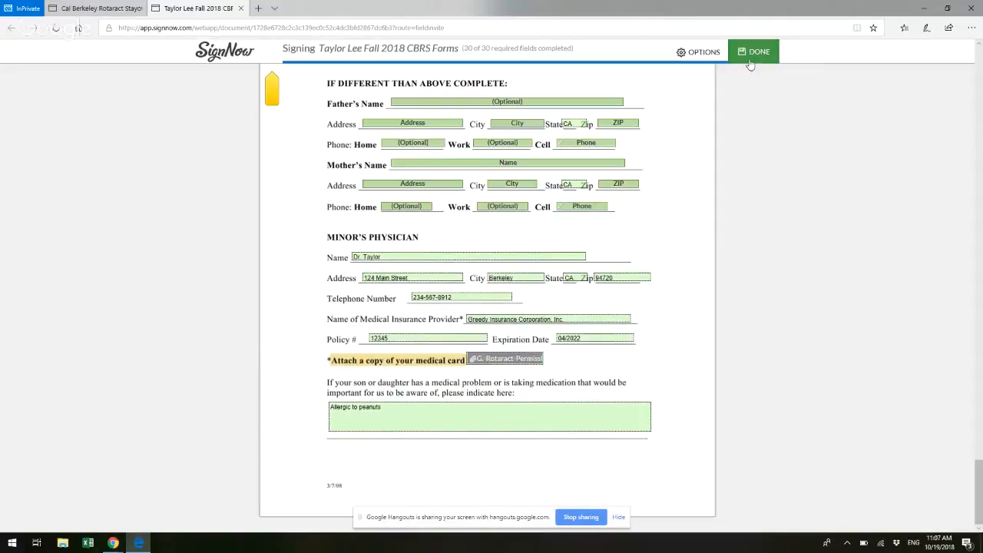
left_click(752, 56)
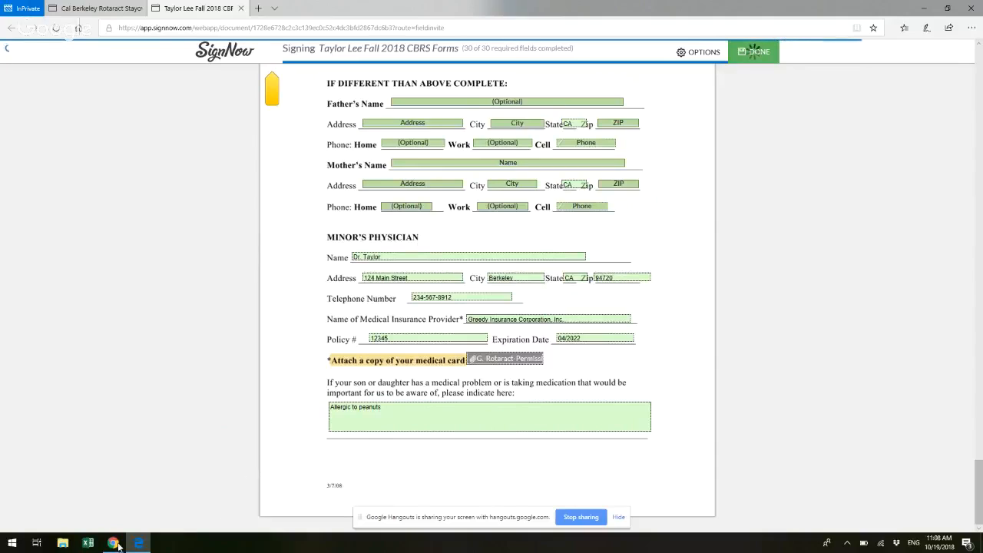
Step: Switch to the Gmail inbox, view SignNow's completion email for the Fall 2018 CBRS Forms, return to the inbox and close the browser window
mouse_move(113, 543)
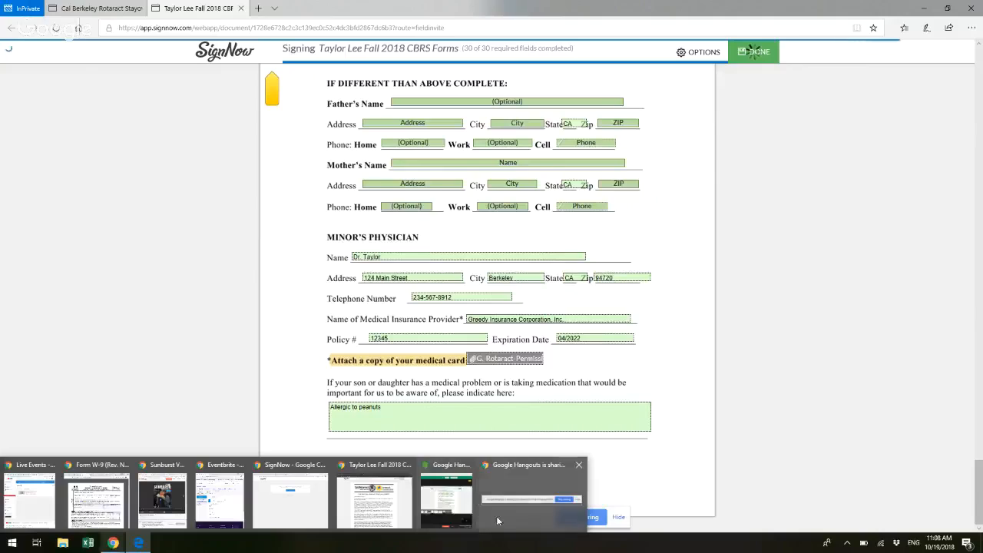
mouse_move(454, 507)
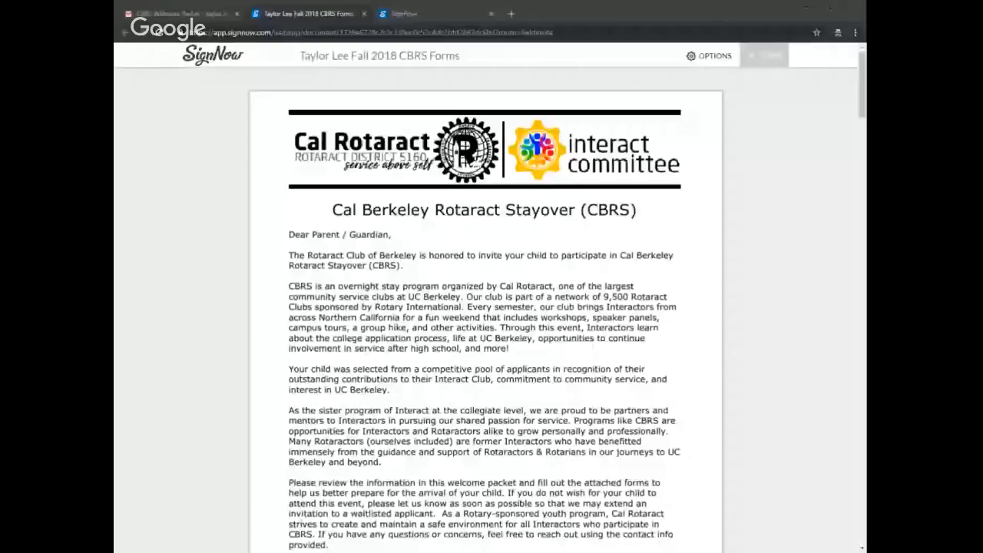
left_click(518, 341)
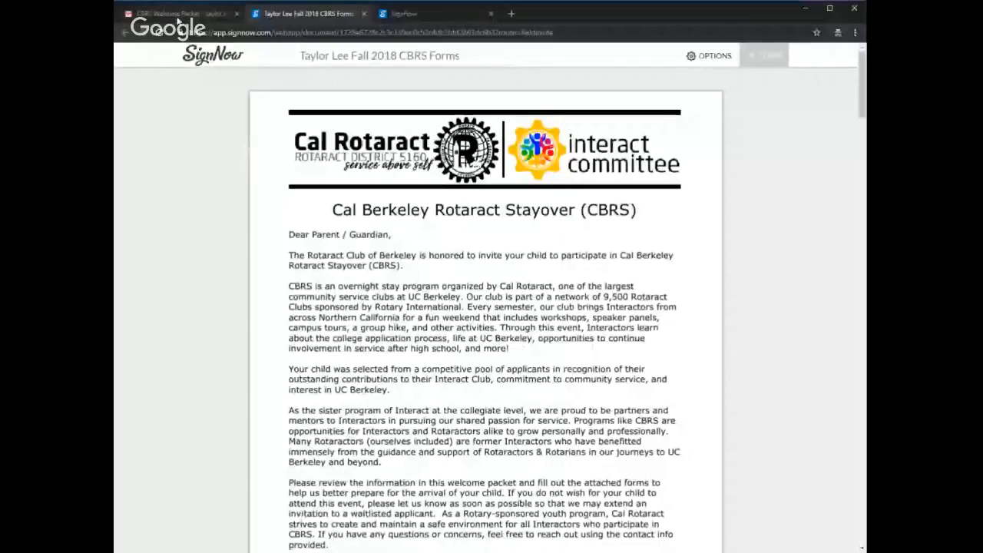
left_click(177, 15)
left_click(217, 130)
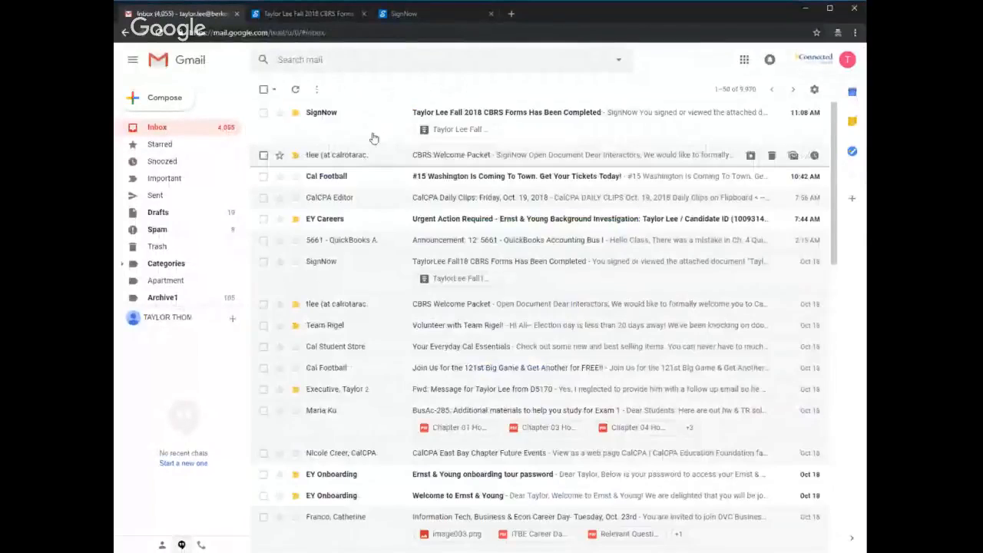
left_click(367, 127)
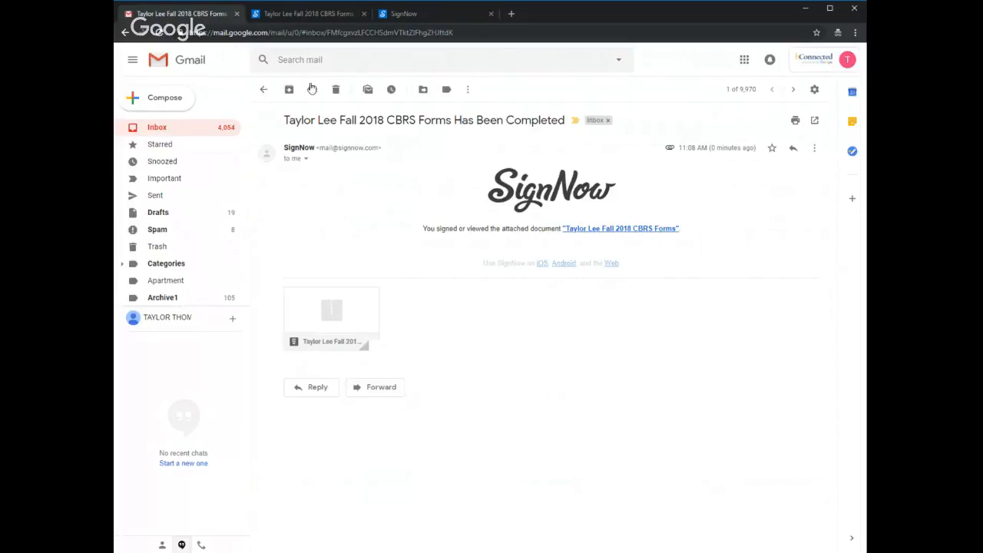
left_click(264, 89)
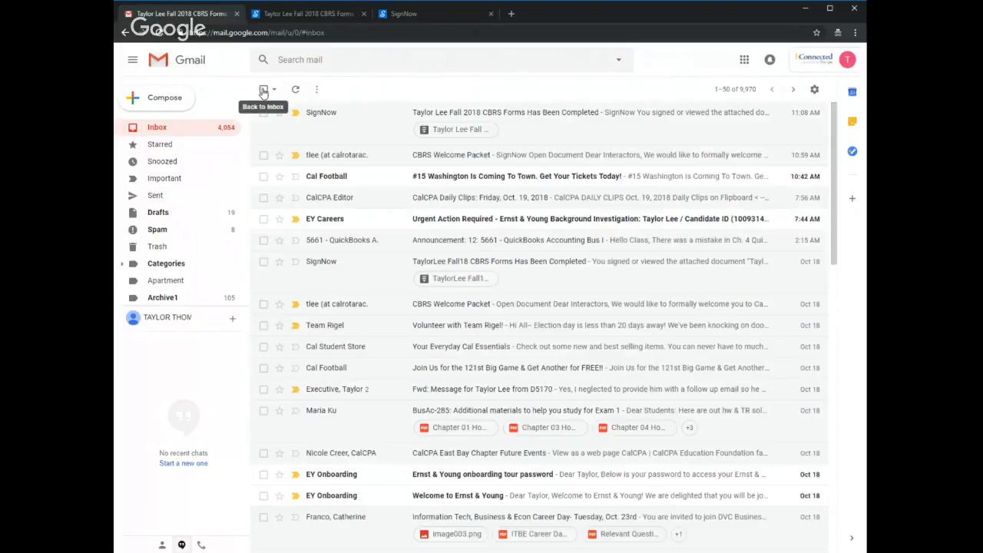
left_click(856, 9)
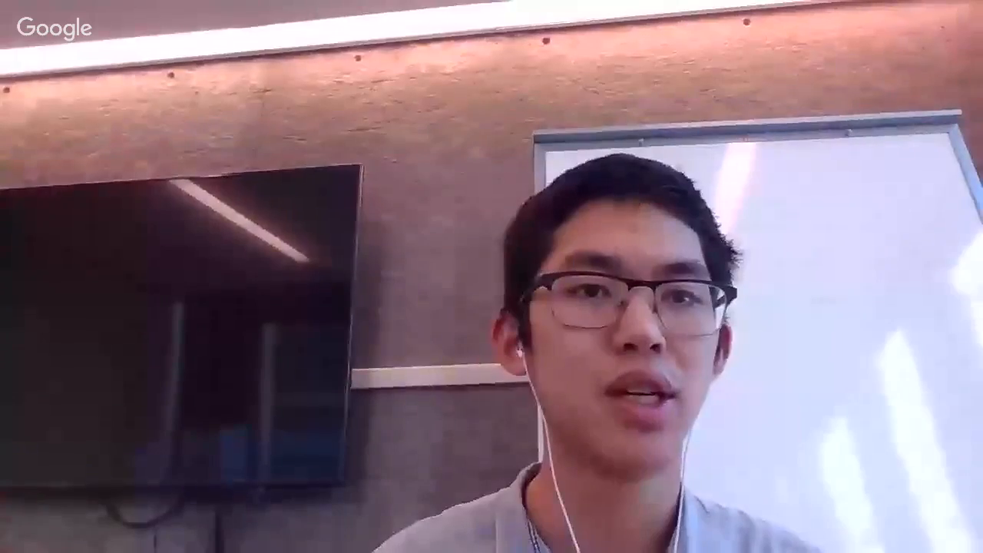